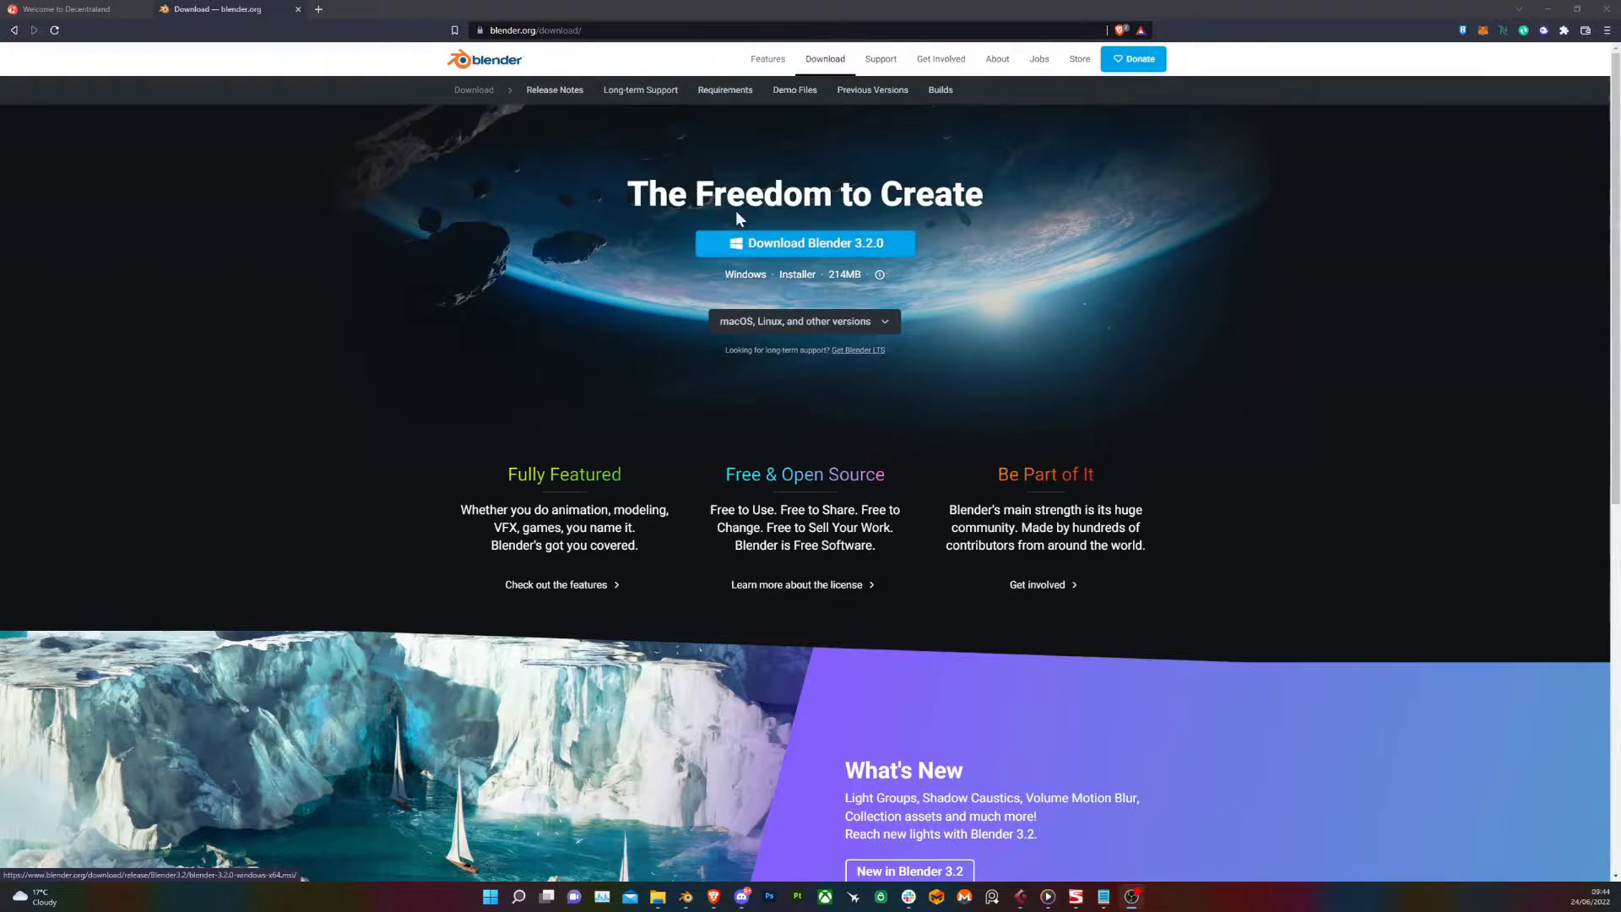
Switch from the Blender 3.2.0 download page to the 'Welcome to Decentraland' tab
click(105, 10)
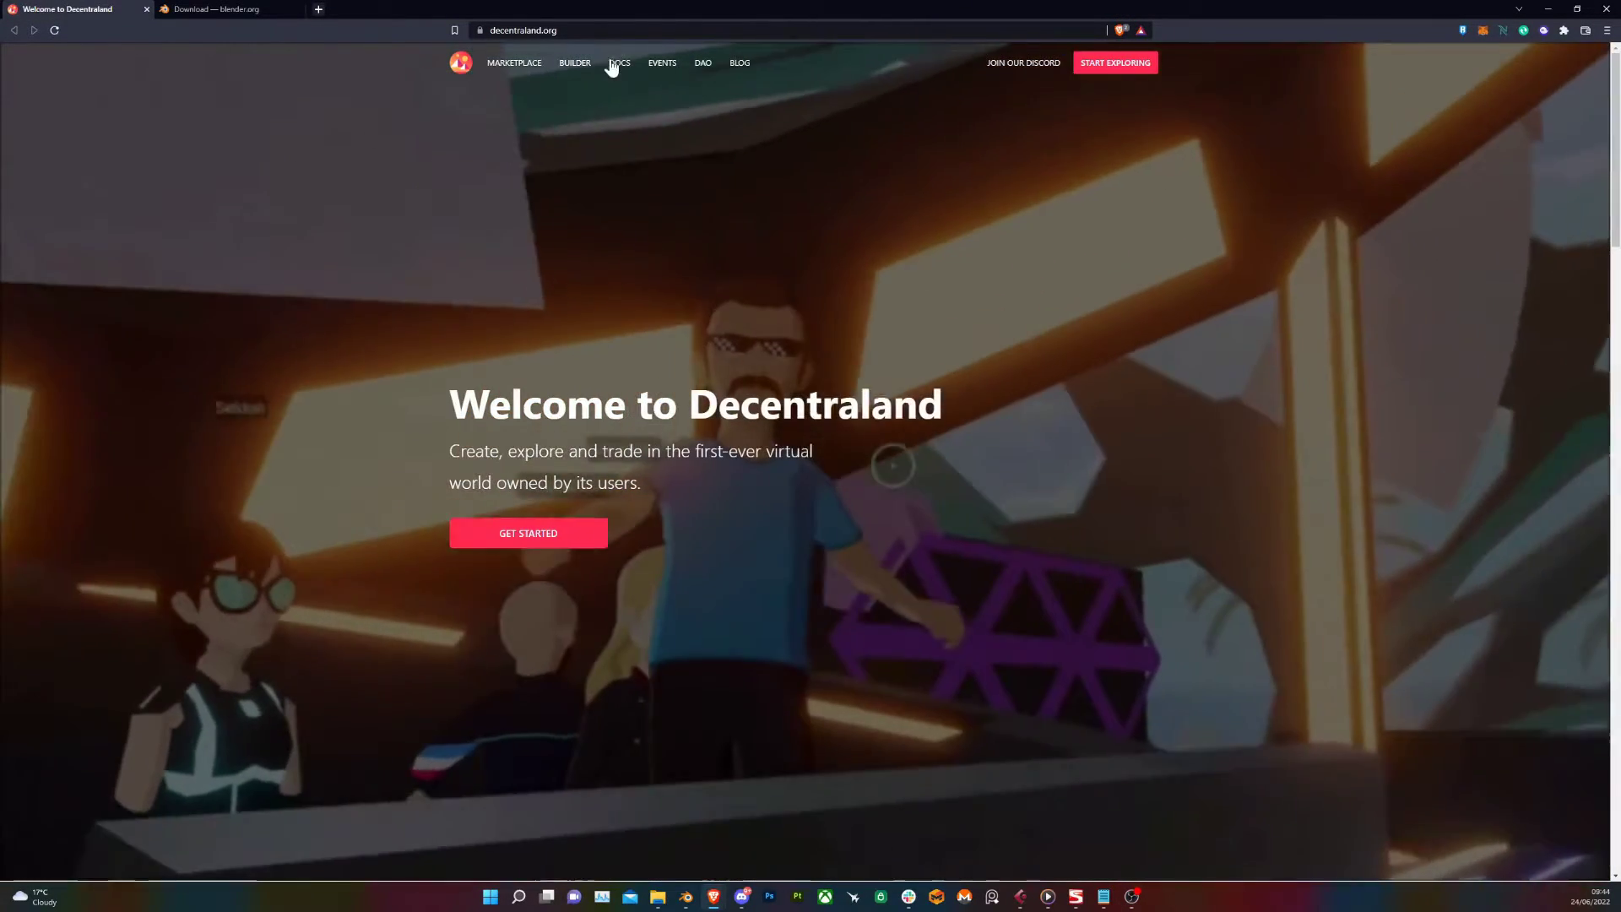
Open the Docs page Create > Wearables > Wearables Overview and scroll to the reference models link
click(619, 63)
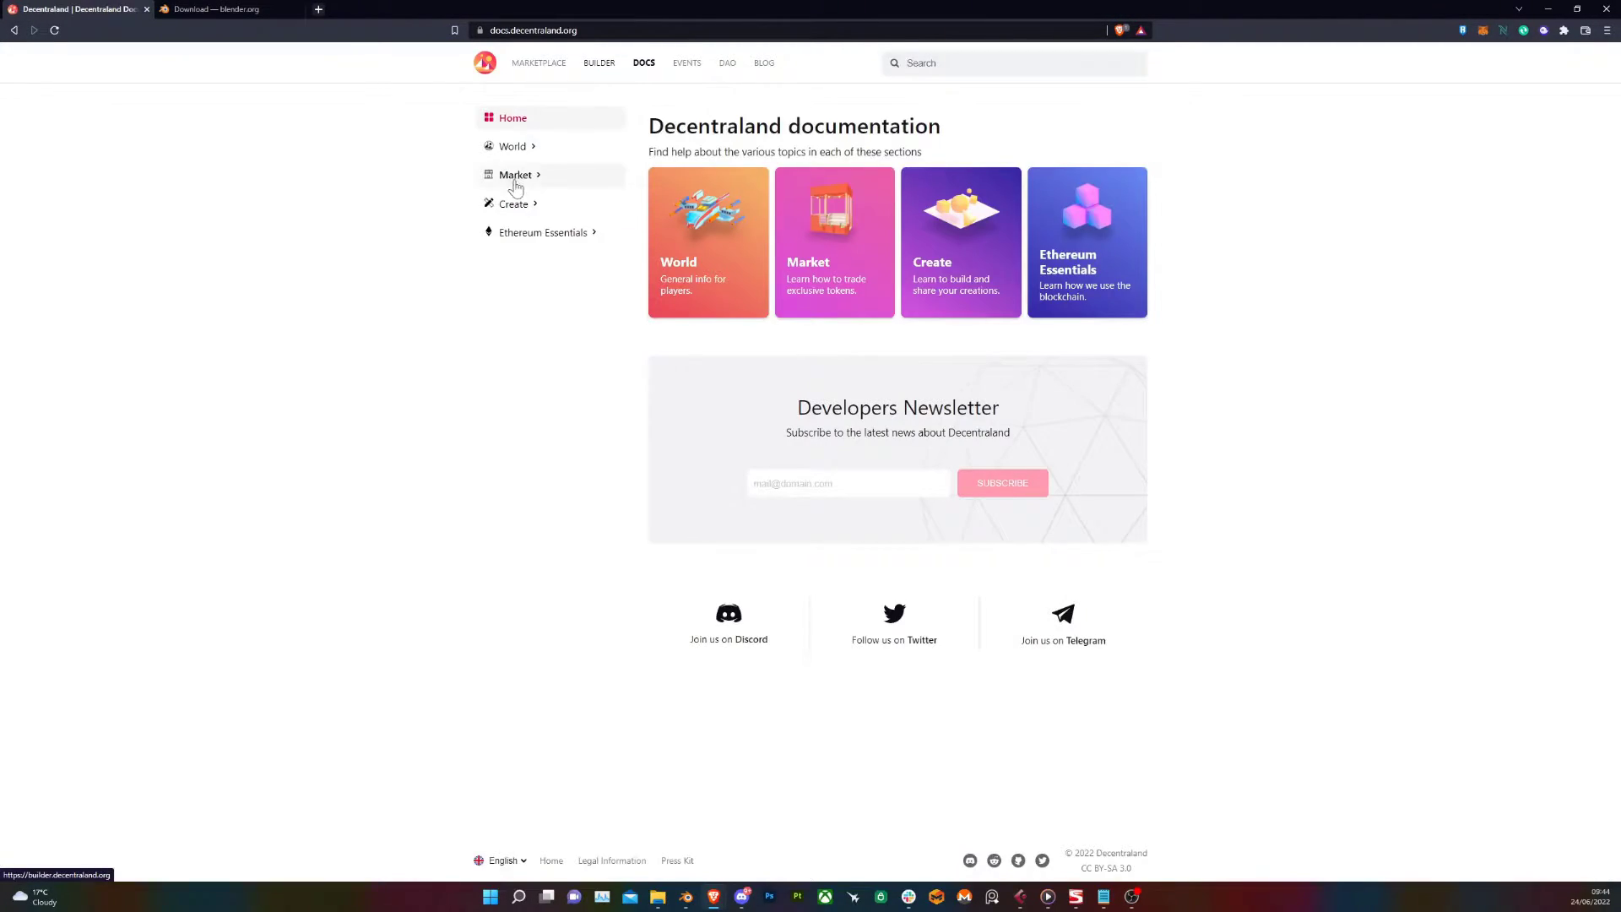
click(511, 204)
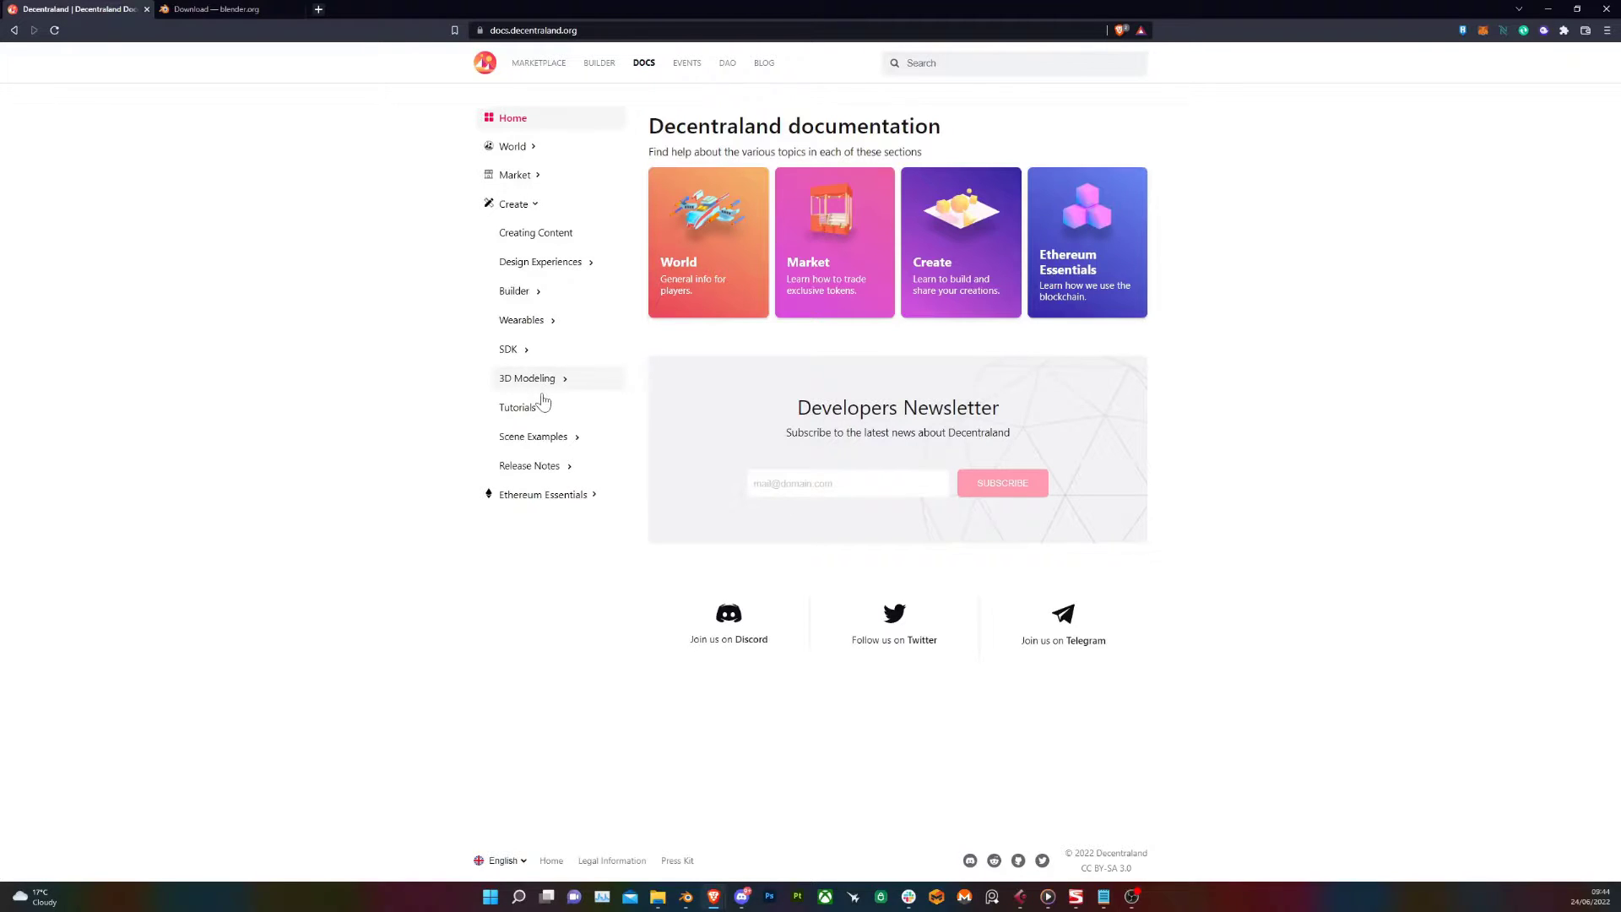
click(519, 322)
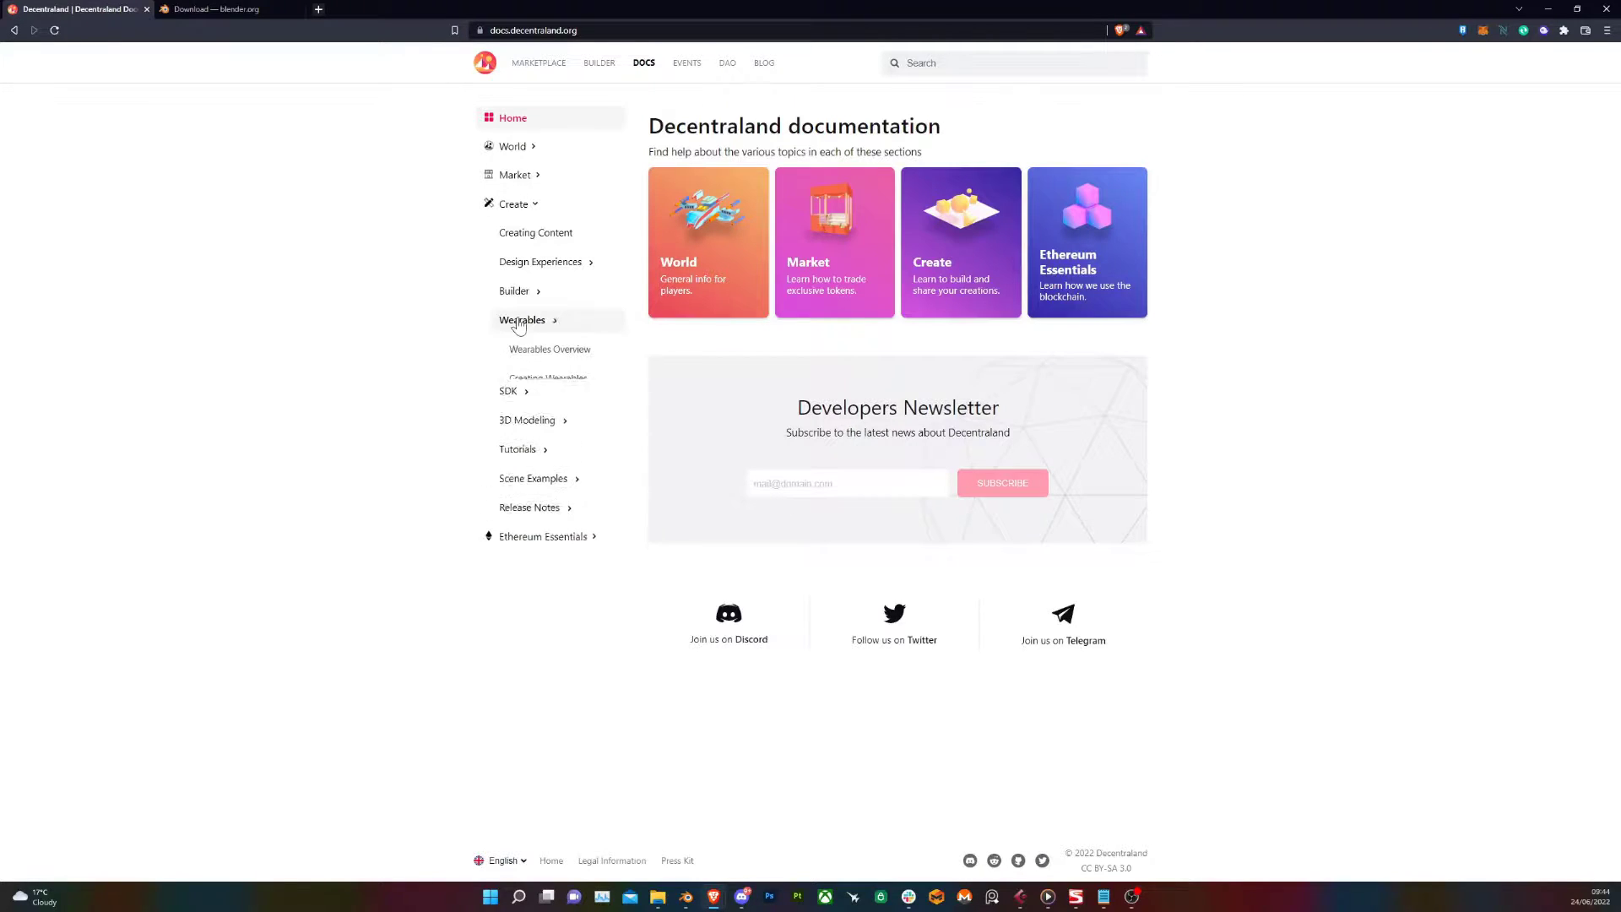
click(558, 349)
scroll(1072, 405, down, 8)
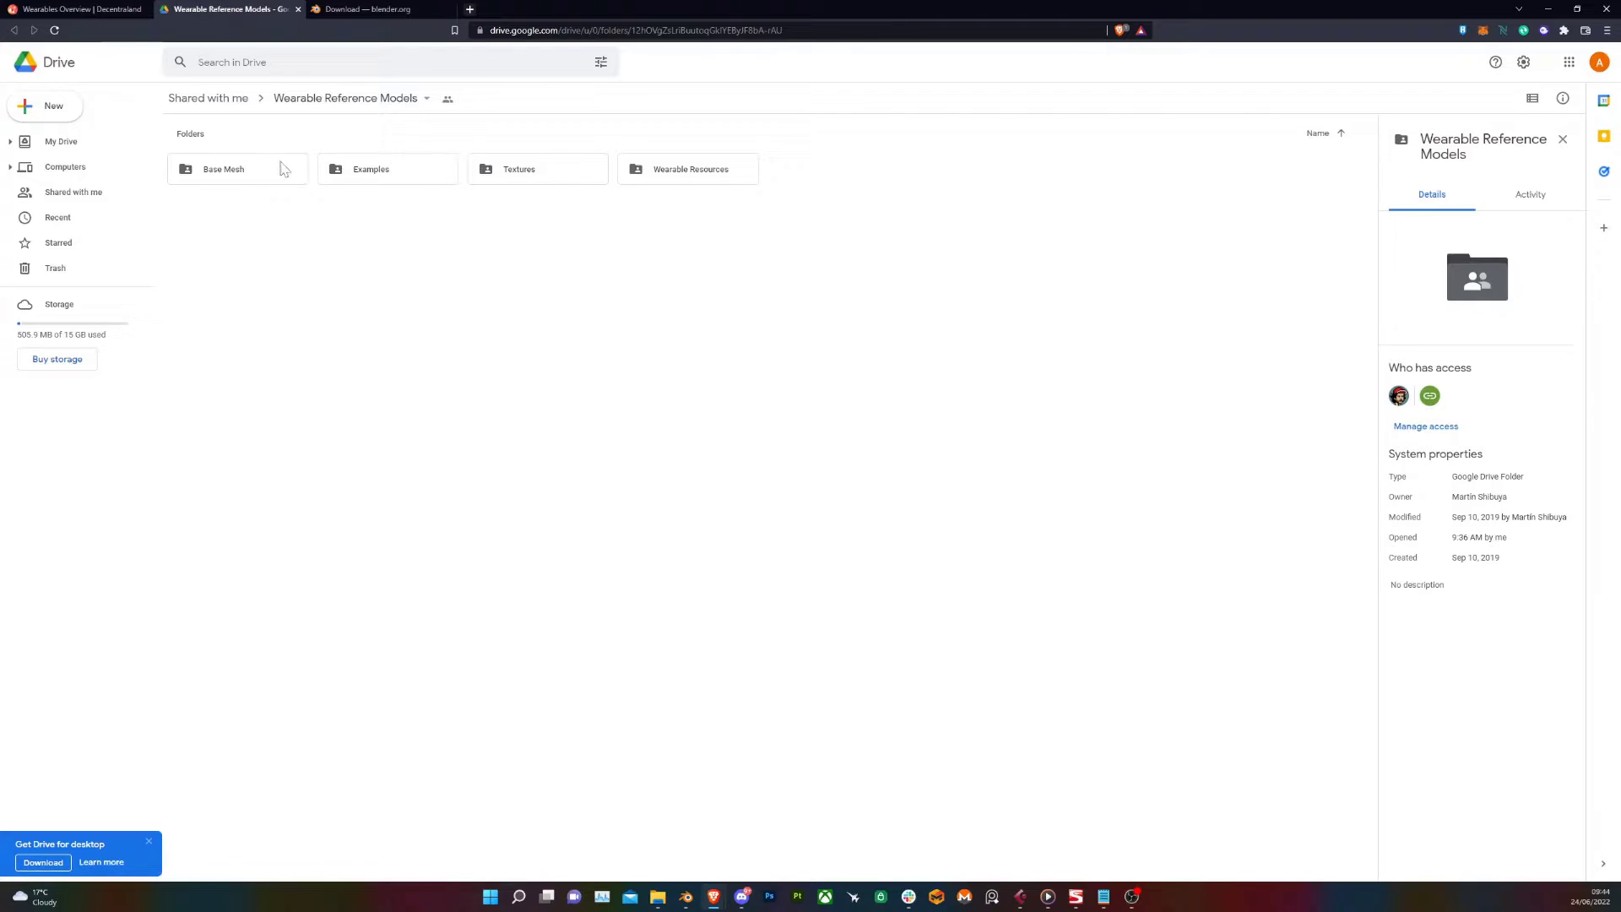
Open the Base Mesh folder listing Armature, Female and Male in Google Drive
click(235, 176)
double_click(235, 176)
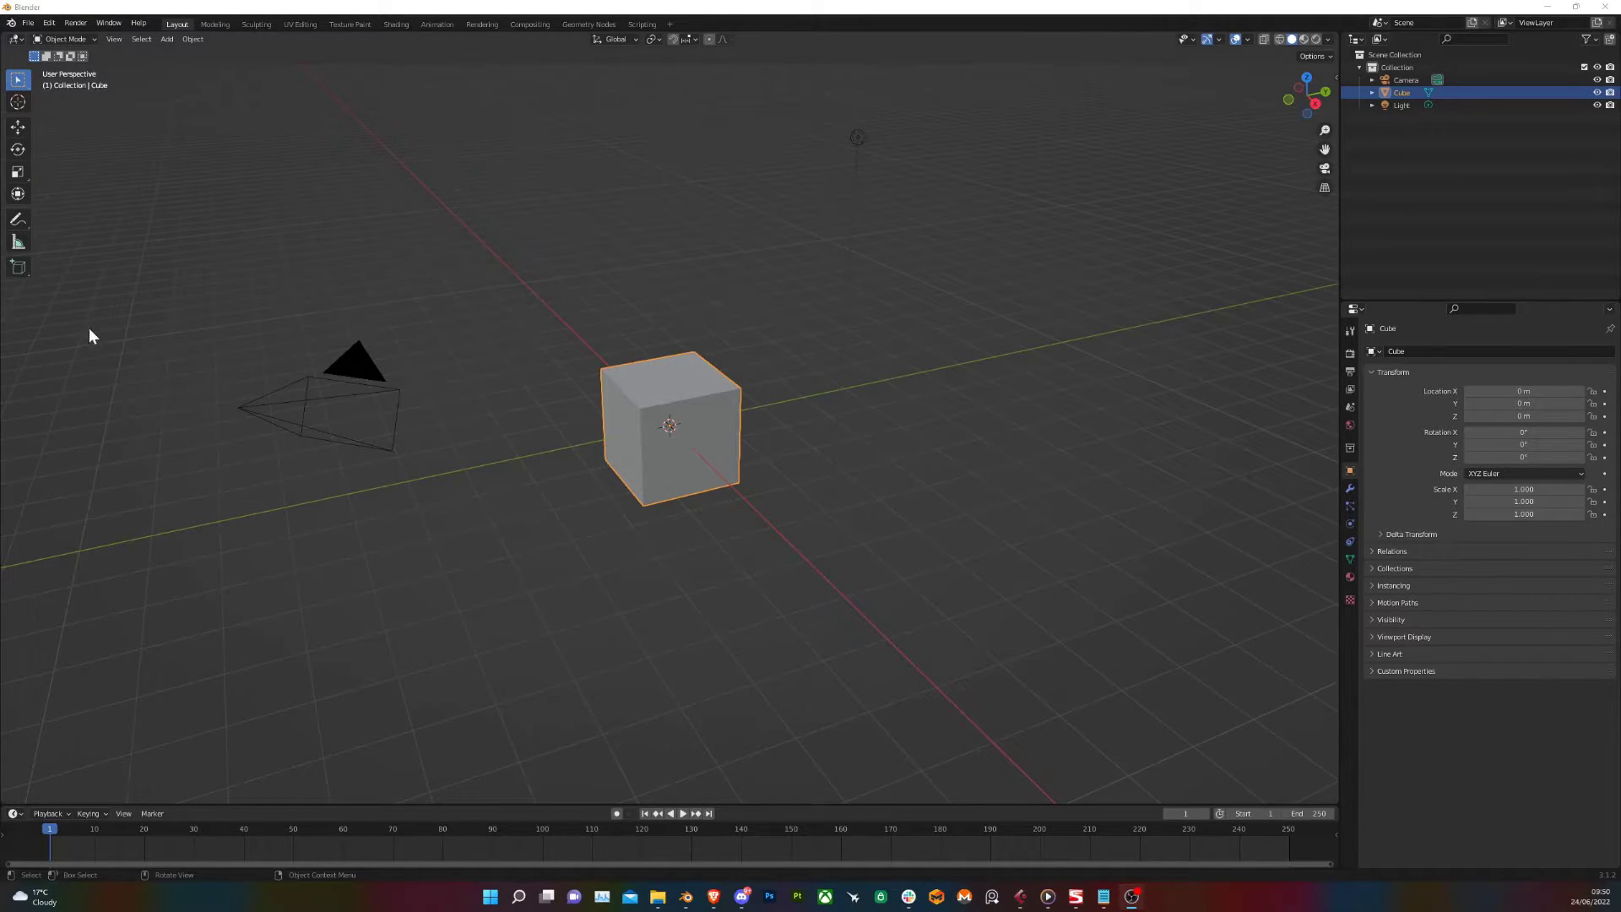
Box-select the default camera, cube and light and delete them
drag(1039, 671, 174, 100)
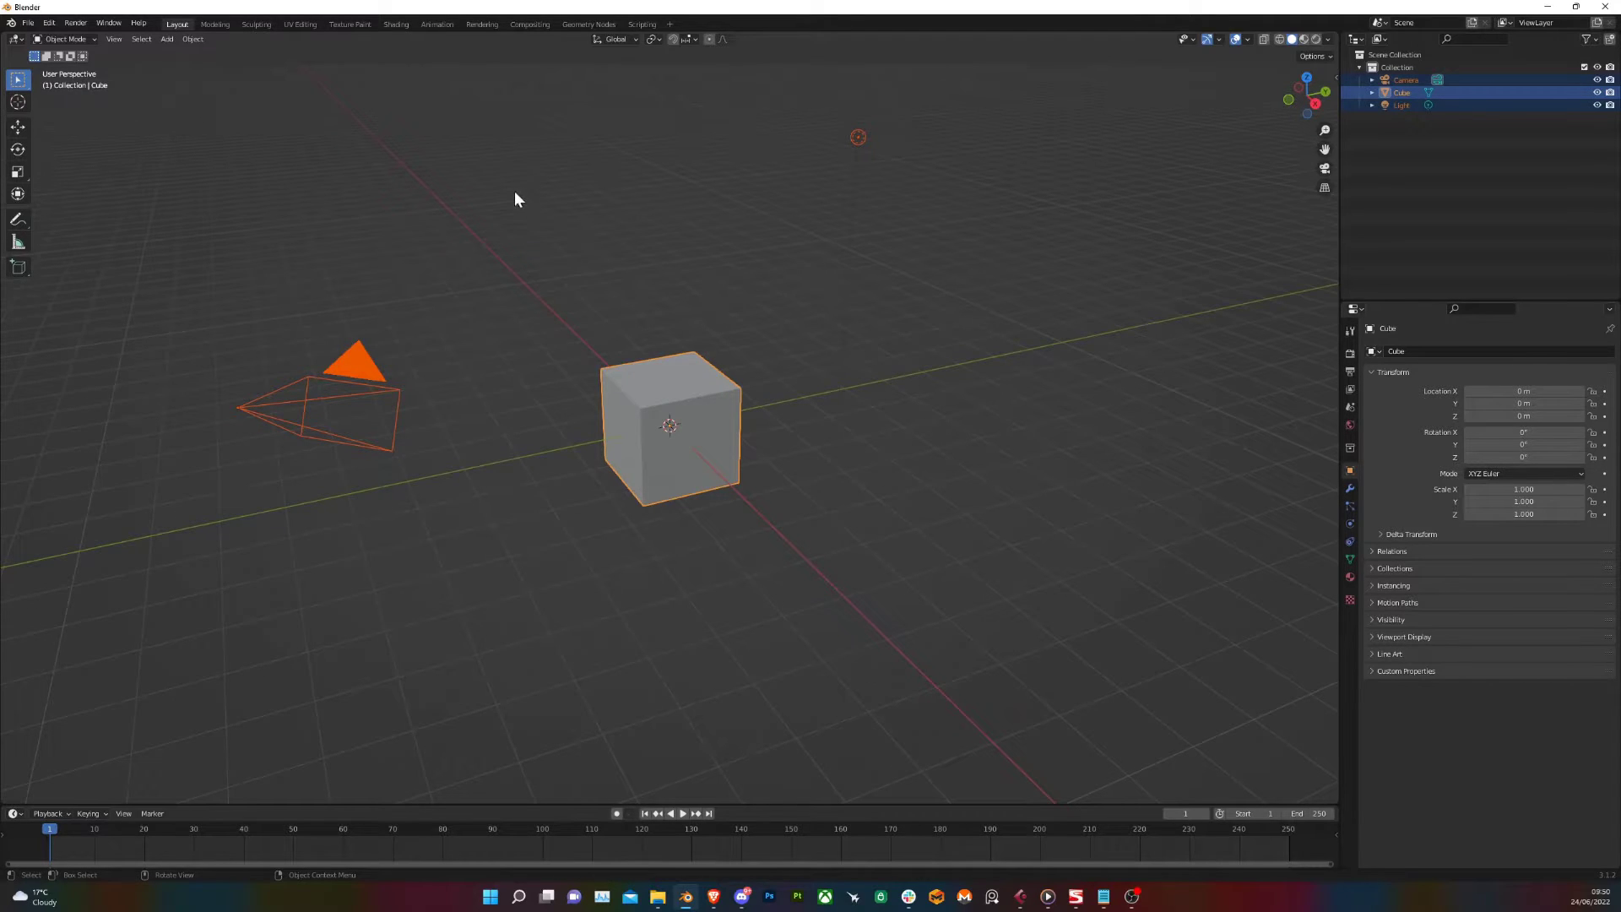
key(Delete)
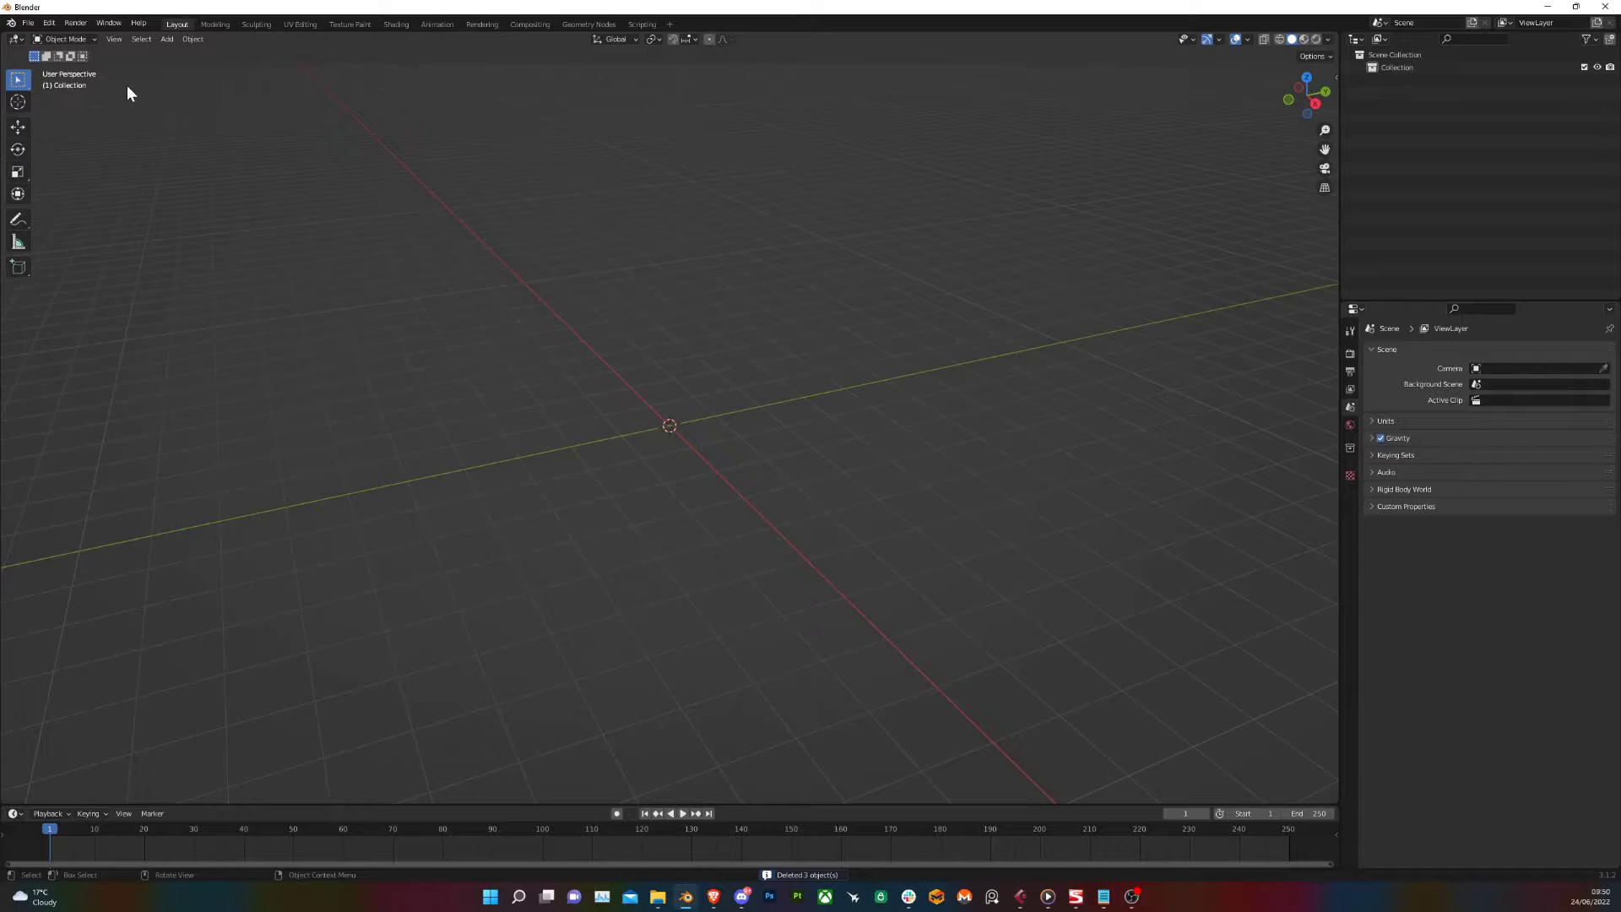
Start an FBX import and browse the drives to the Desktop folder
click(28, 23)
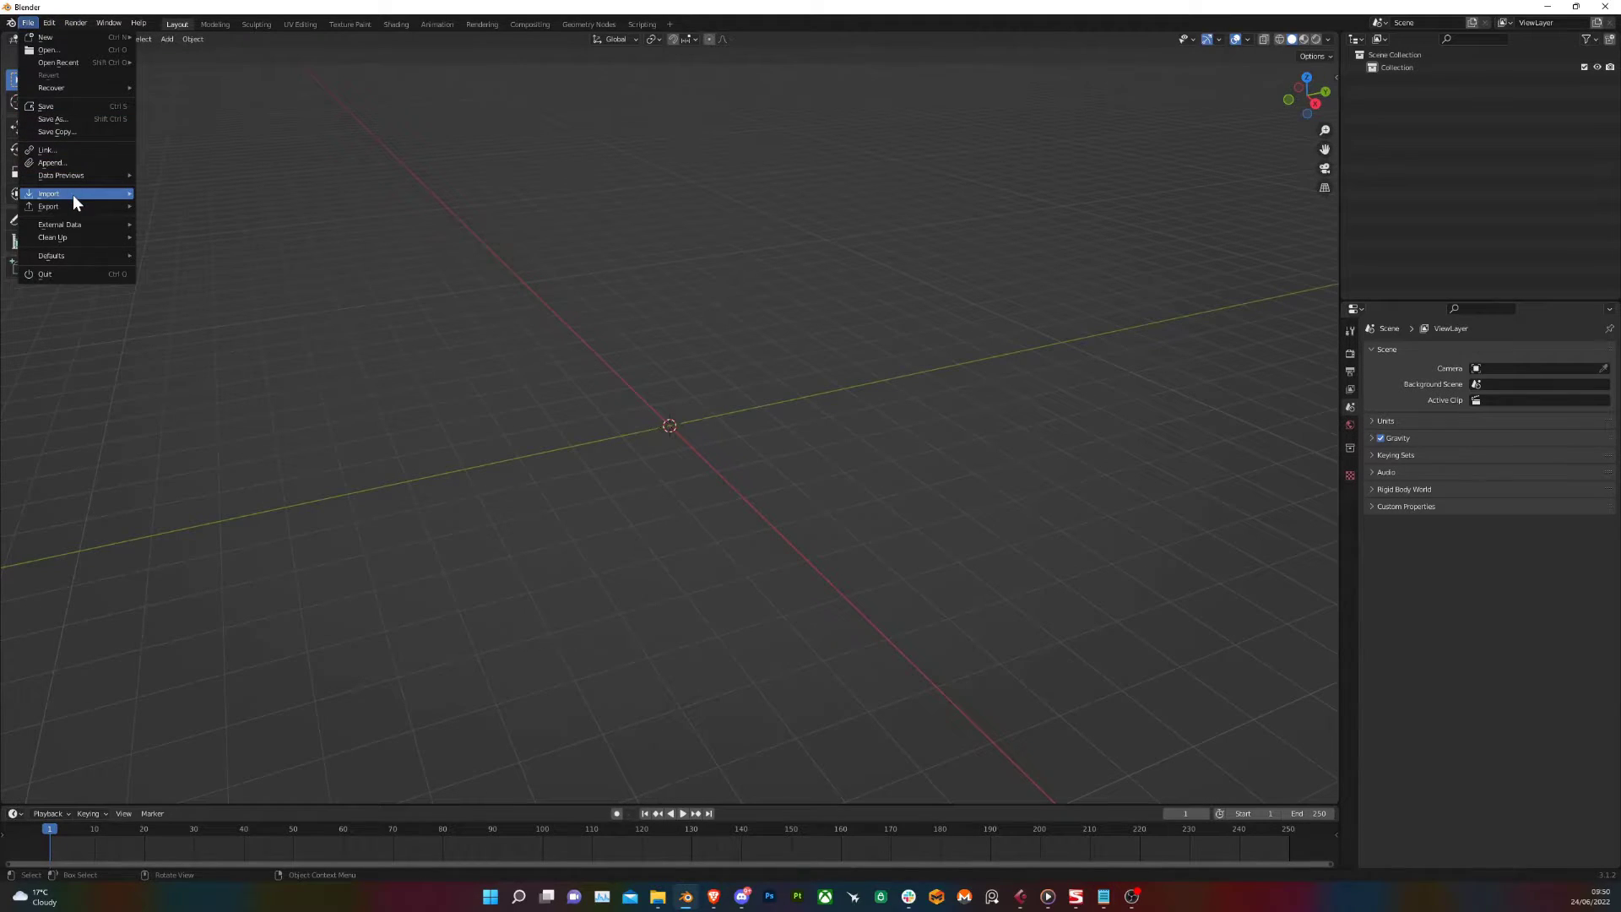
mouse_move(72, 194)
click(211, 292)
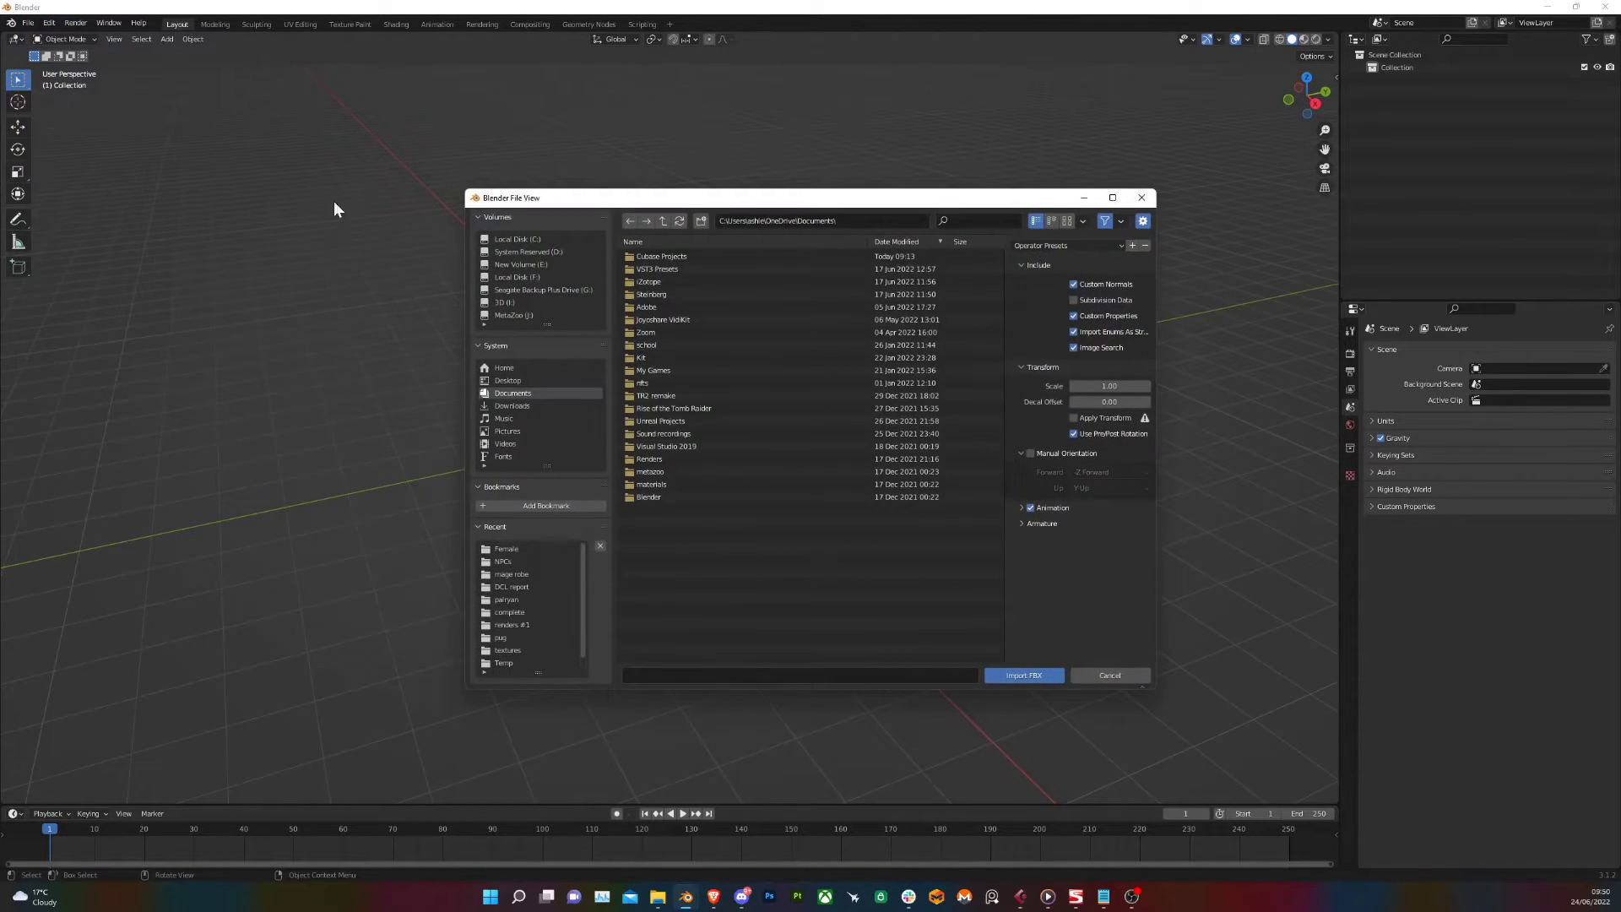
click(530, 316)
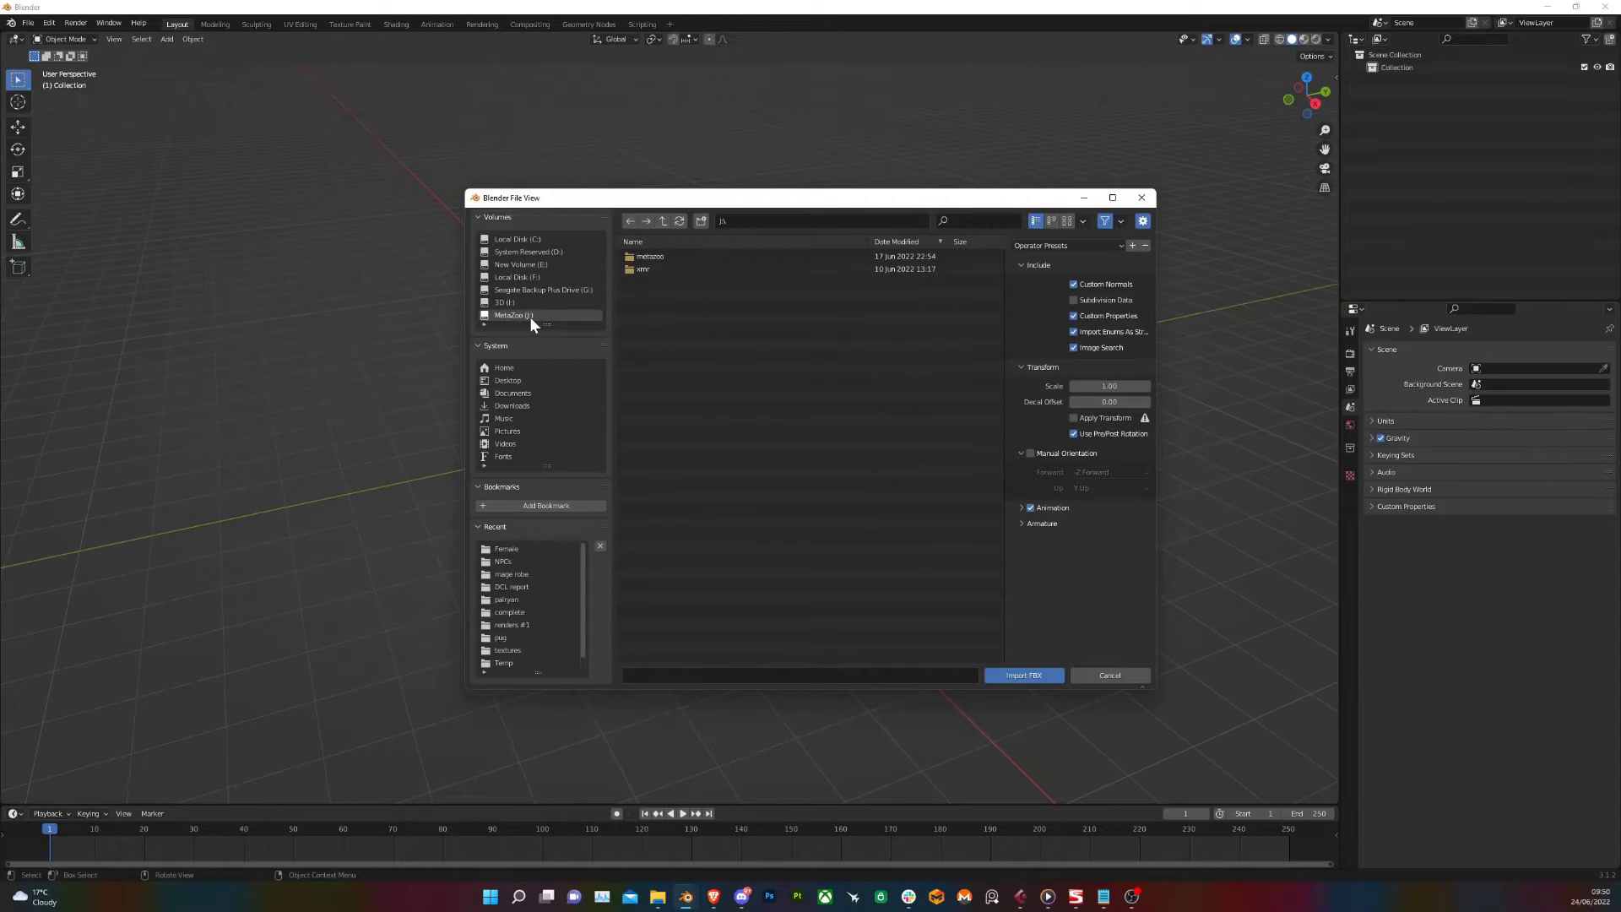
click(524, 301)
click(506, 381)
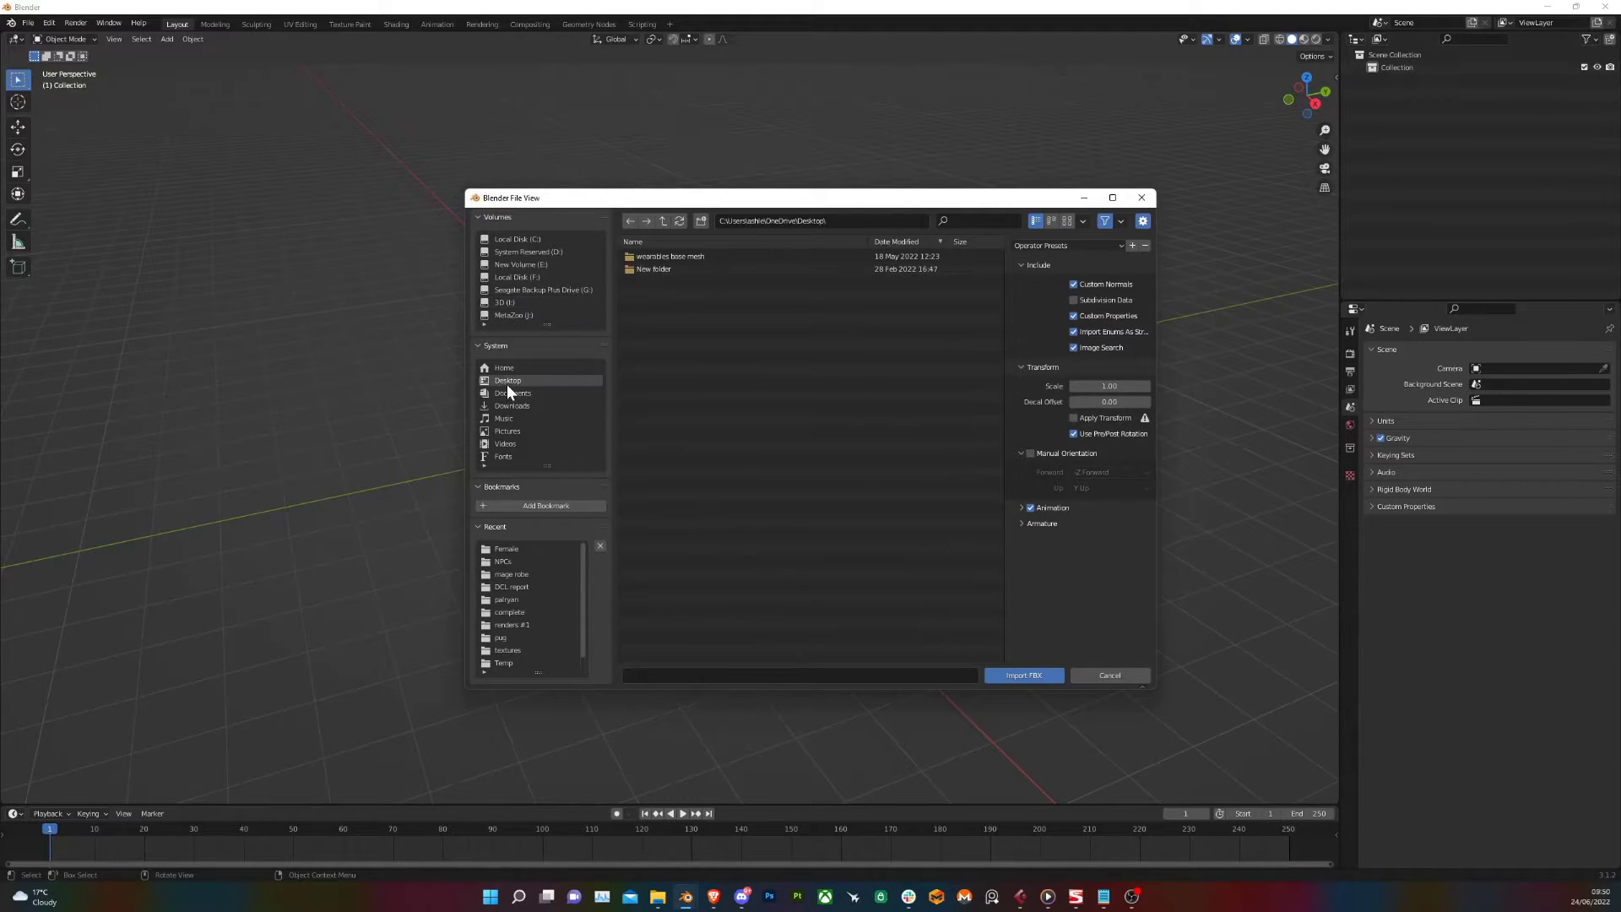
Navigate into the Base Mesh\Female folder and enable Ignore Leaf Bones under Armature
double_click(707, 255)
double_click(684, 267)
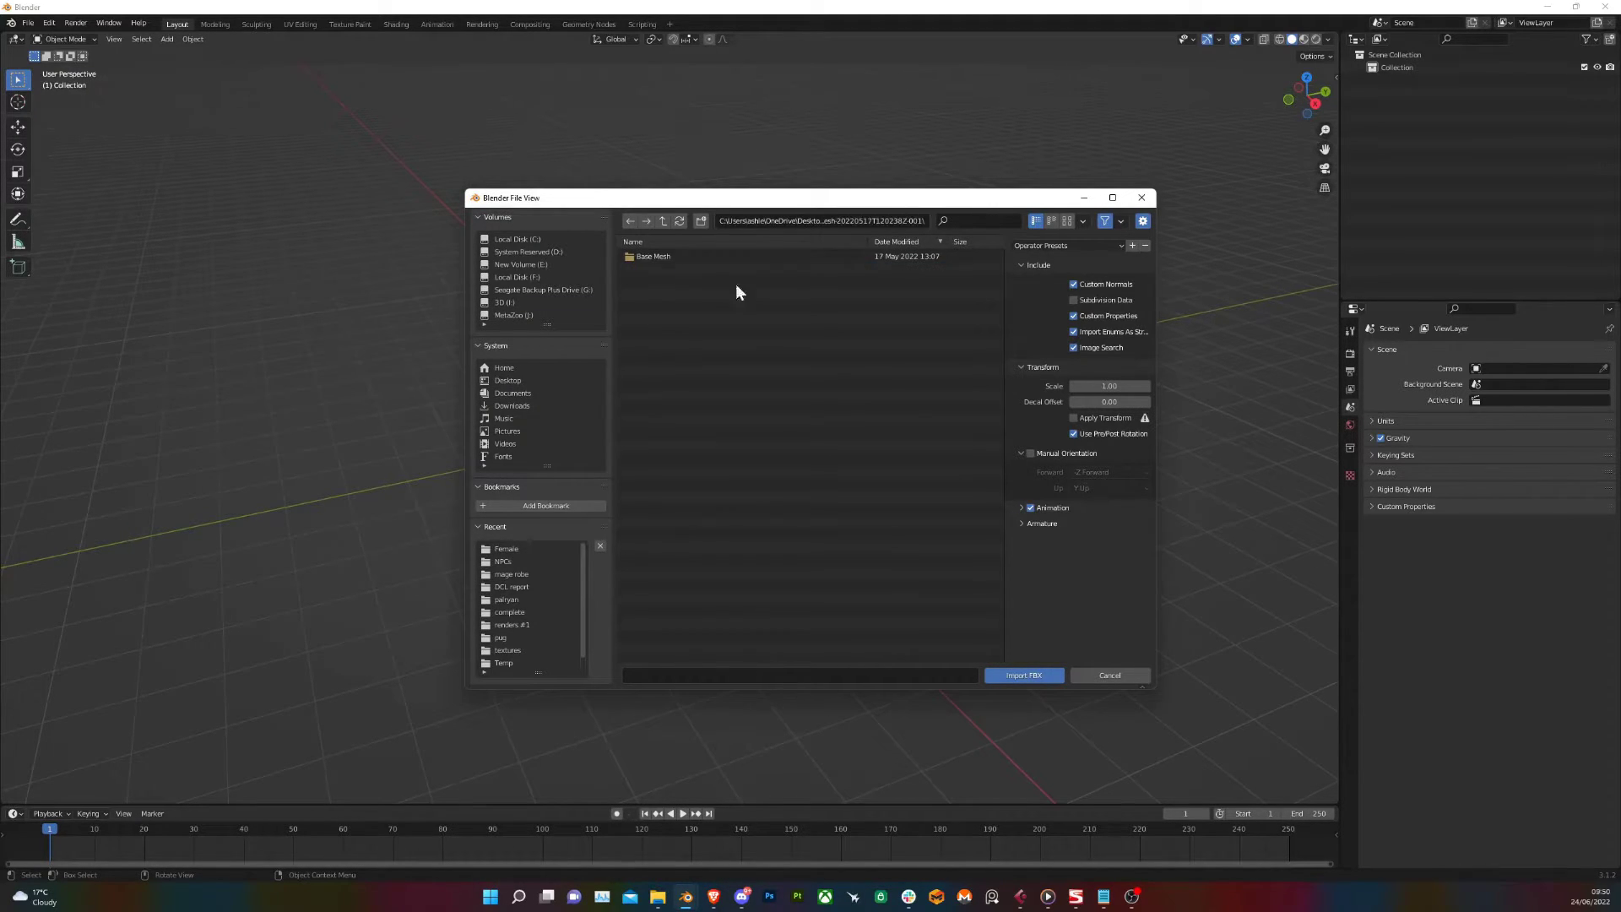
double_click(651, 253)
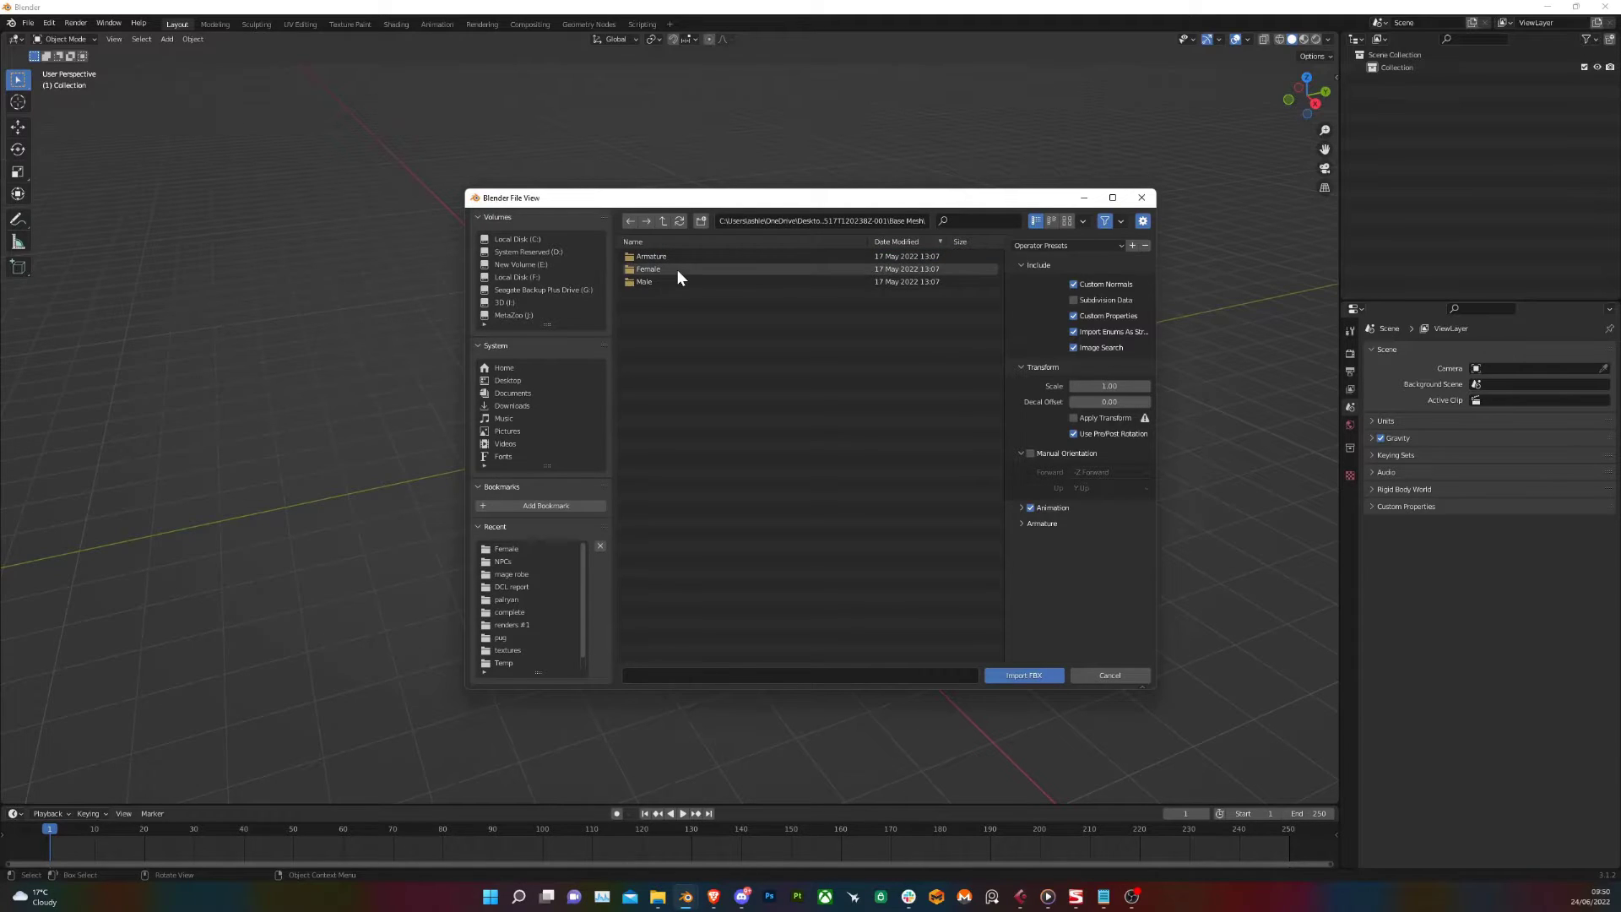
double_click(677, 269)
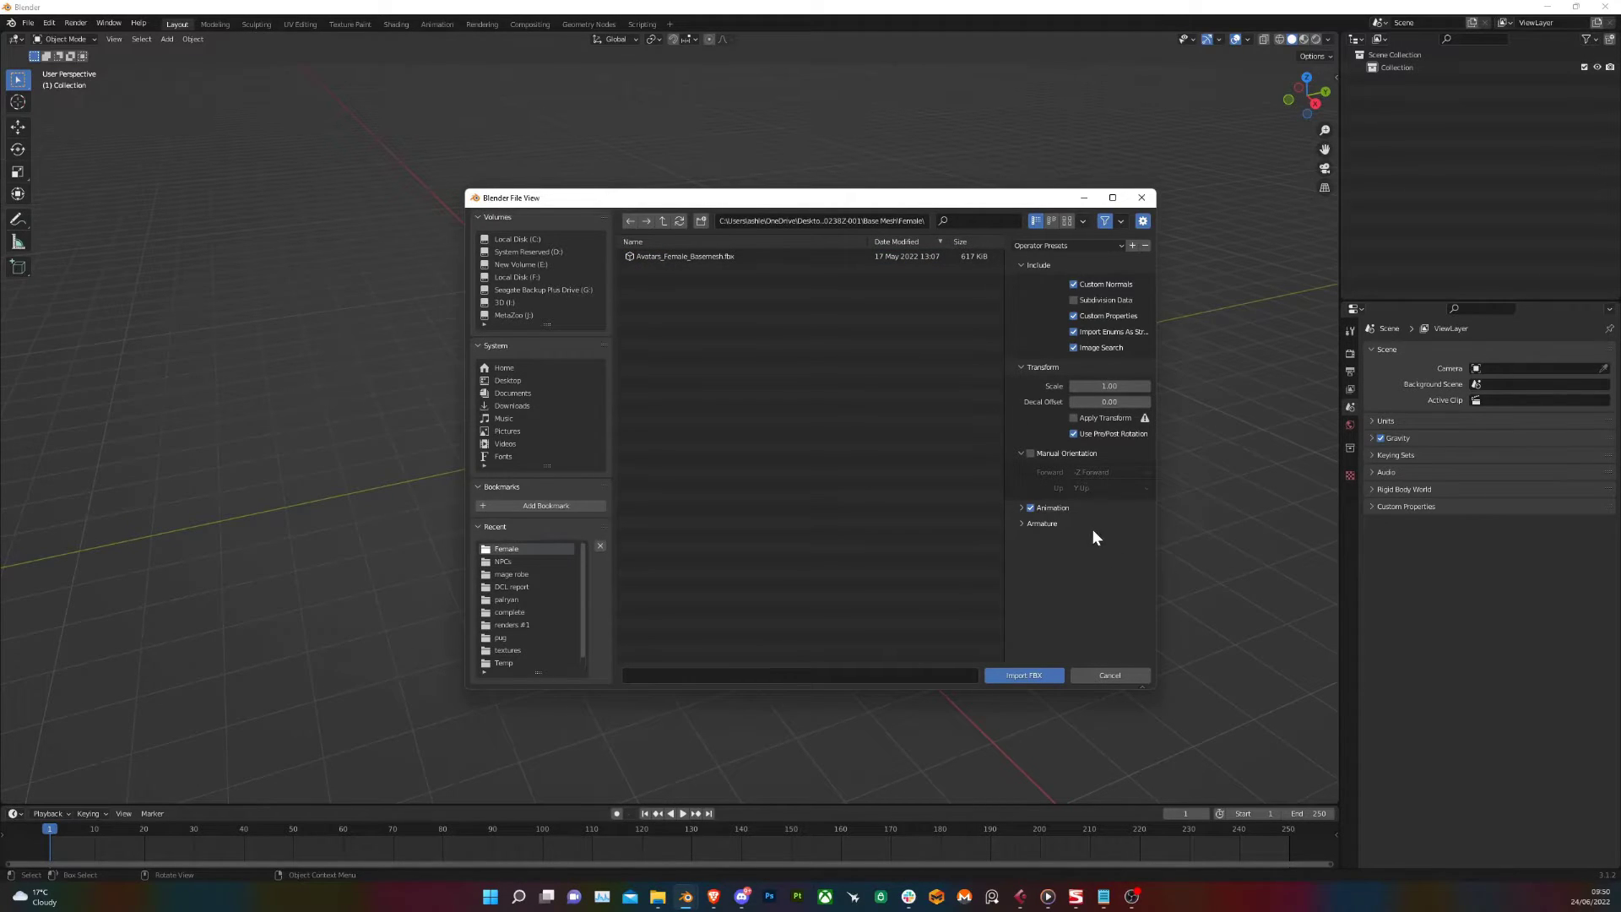
click(1040, 524)
click(1072, 542)
Import Avatars_Female_Basemesh.fbx, then view the figures in Back Orthographic
double_click(742, 257)
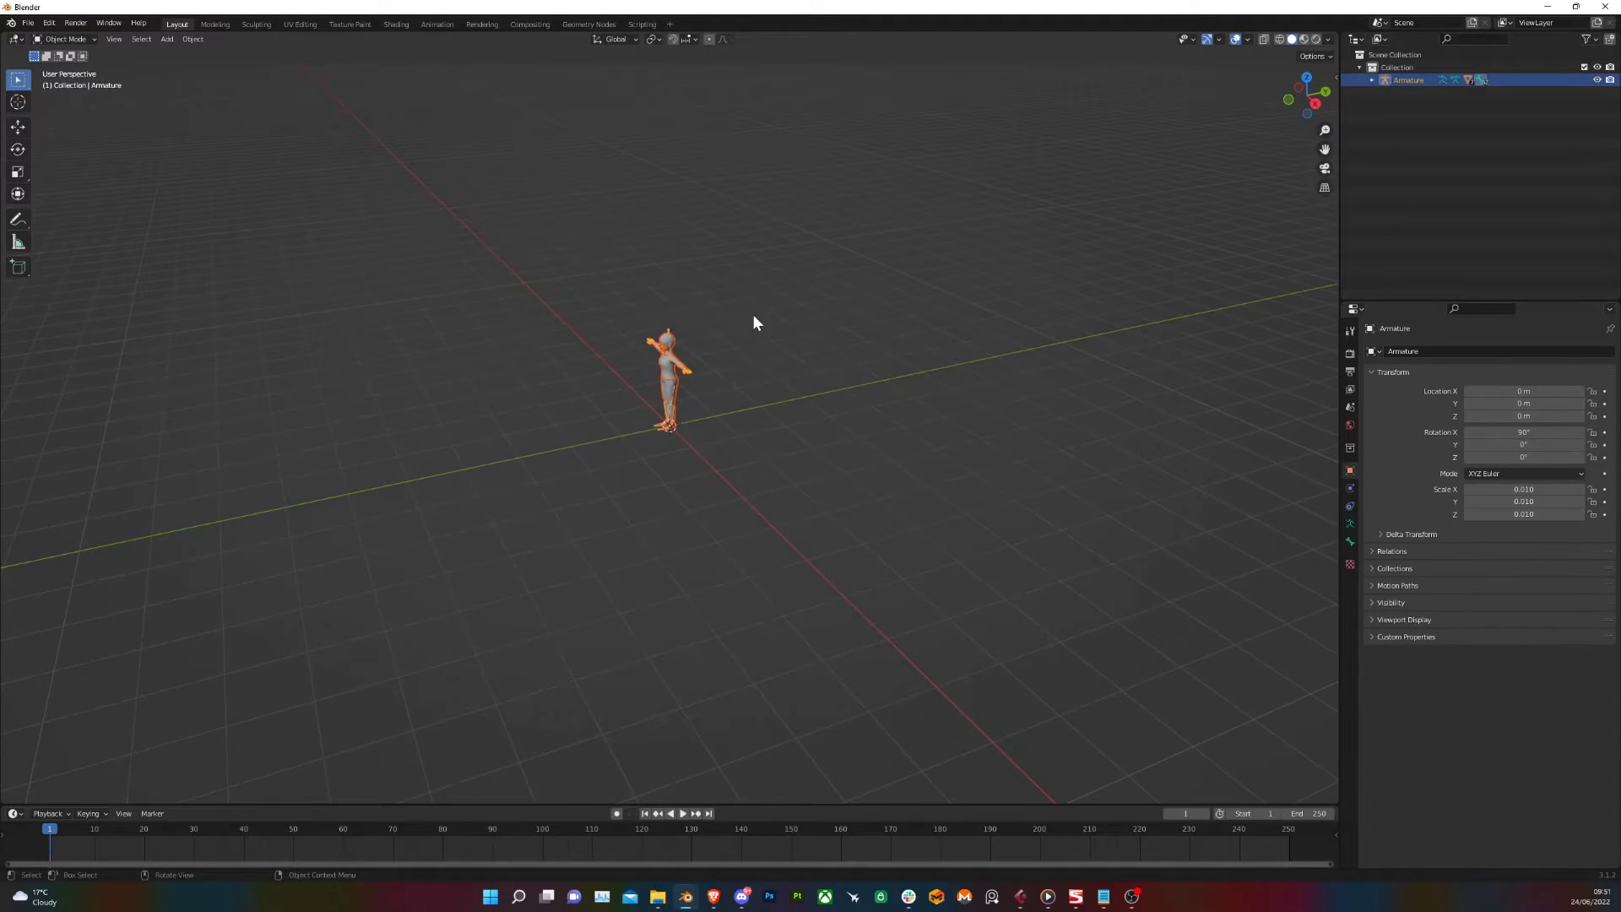
middle_drag(557, 377, 709, 295)
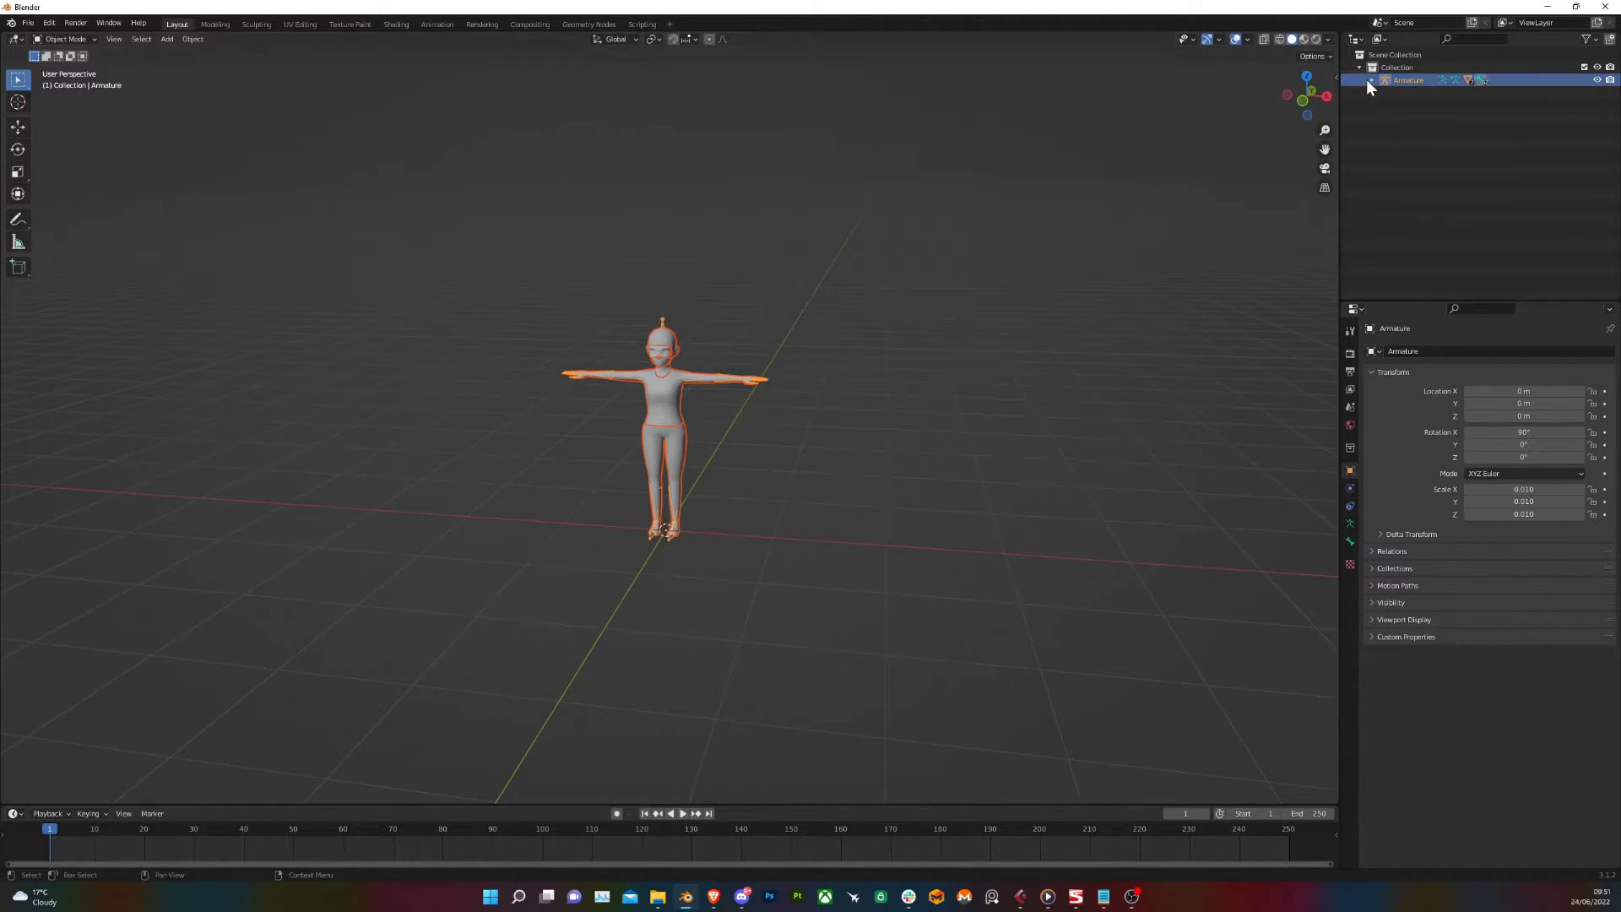
click(1300, 102)
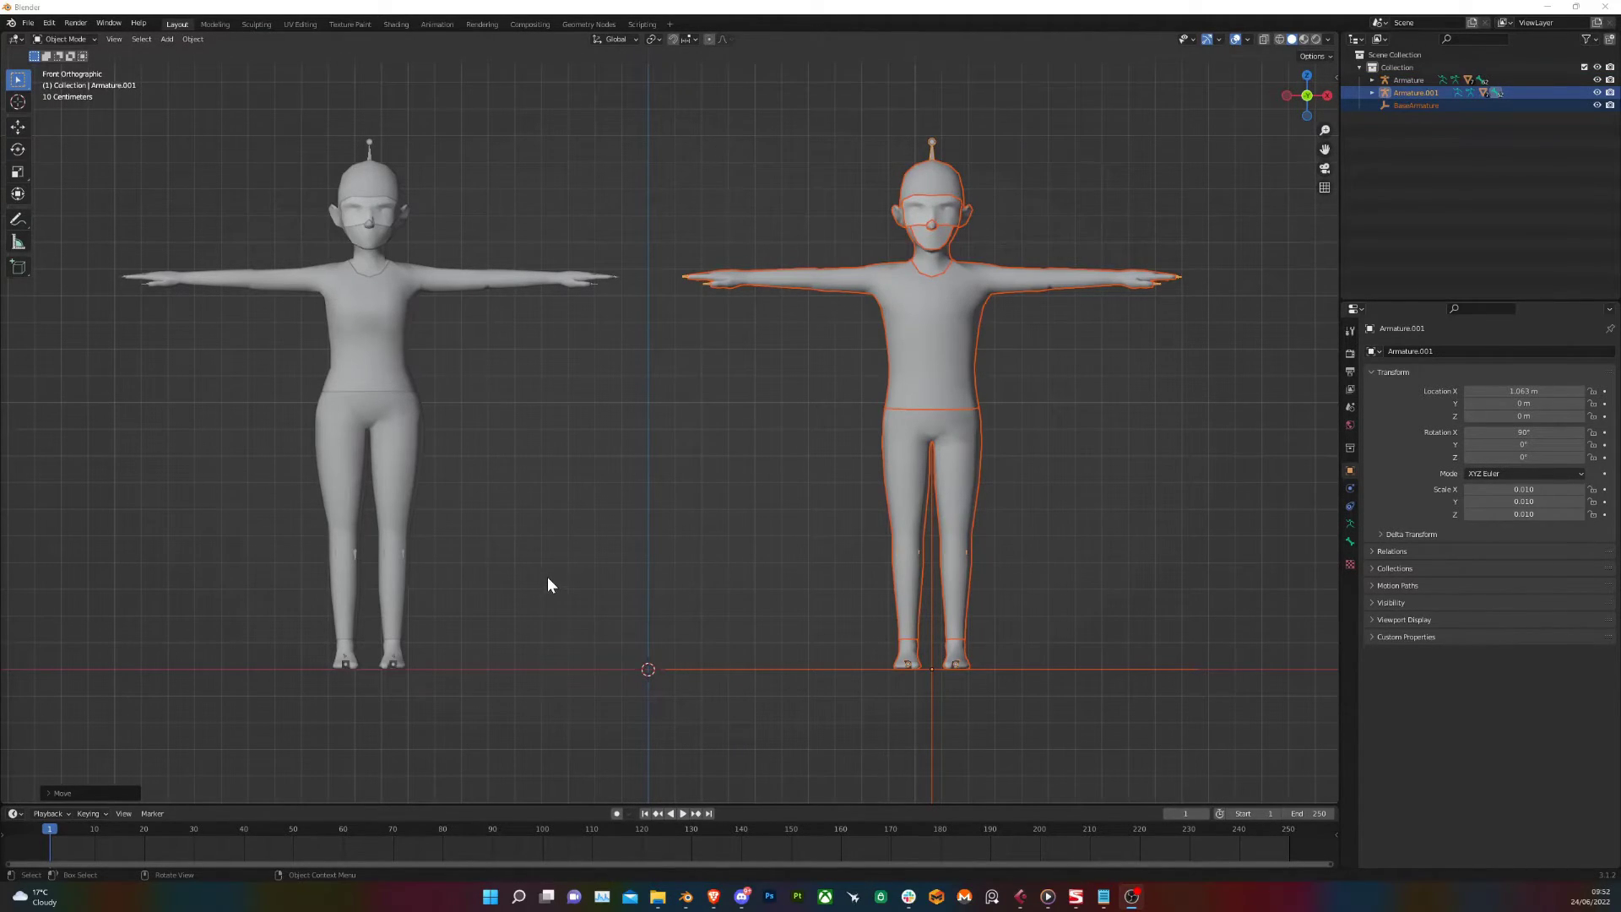
middle_drag(553, 557, 1225, 165)
click(1307, 98)
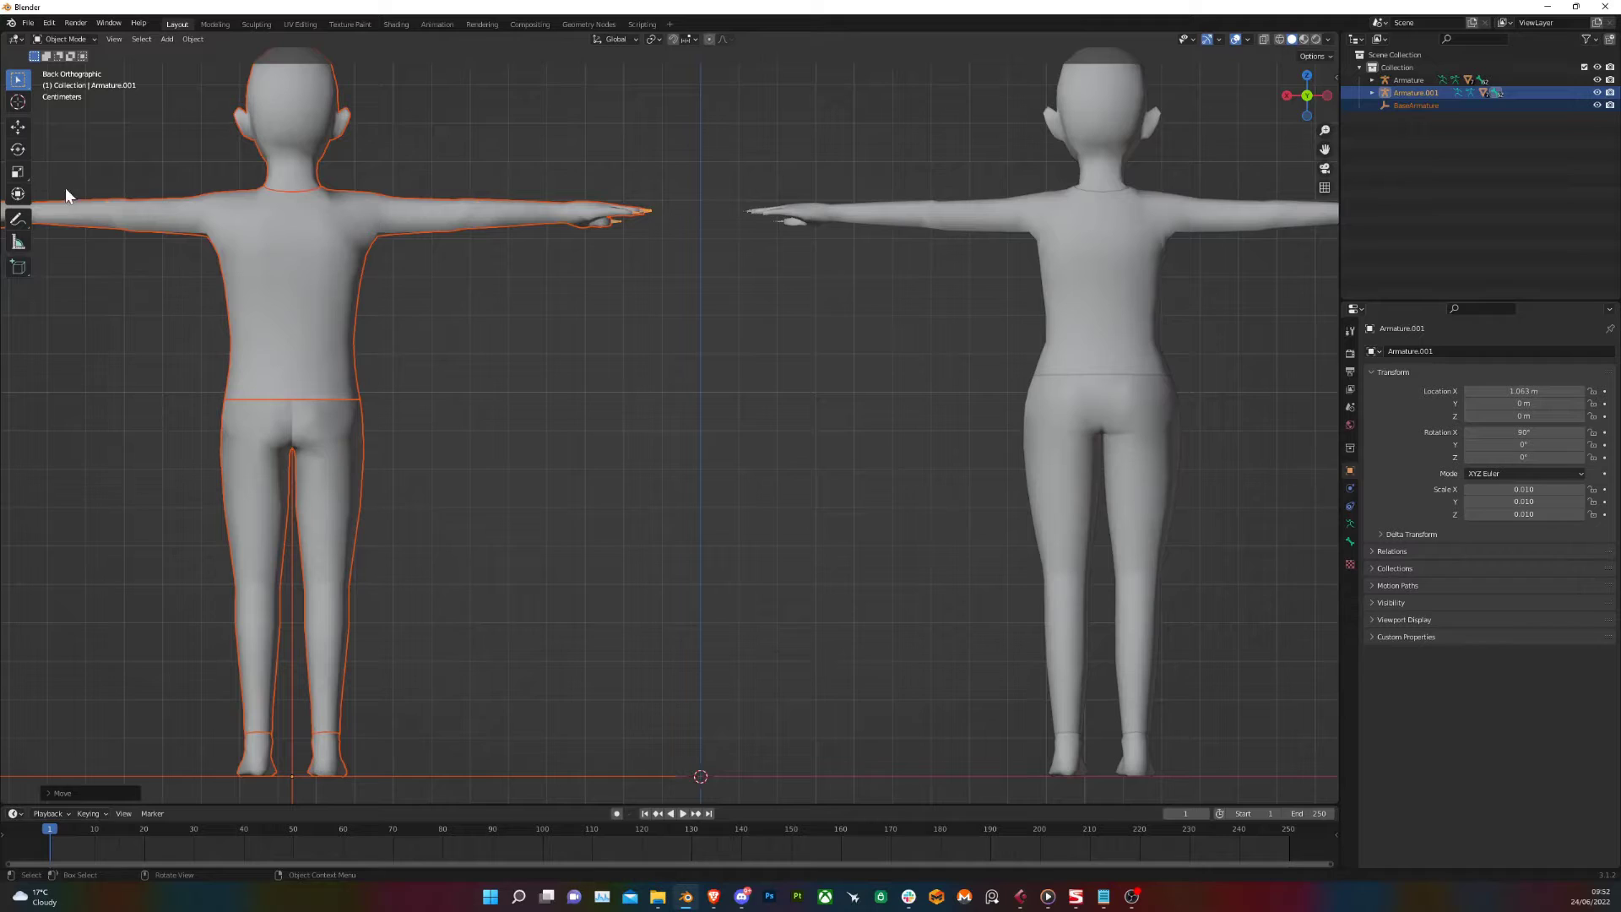
Draw annotation strokes across the waist of the left and right figures
click(16, 219)
drag(318, 402, 435, 404)
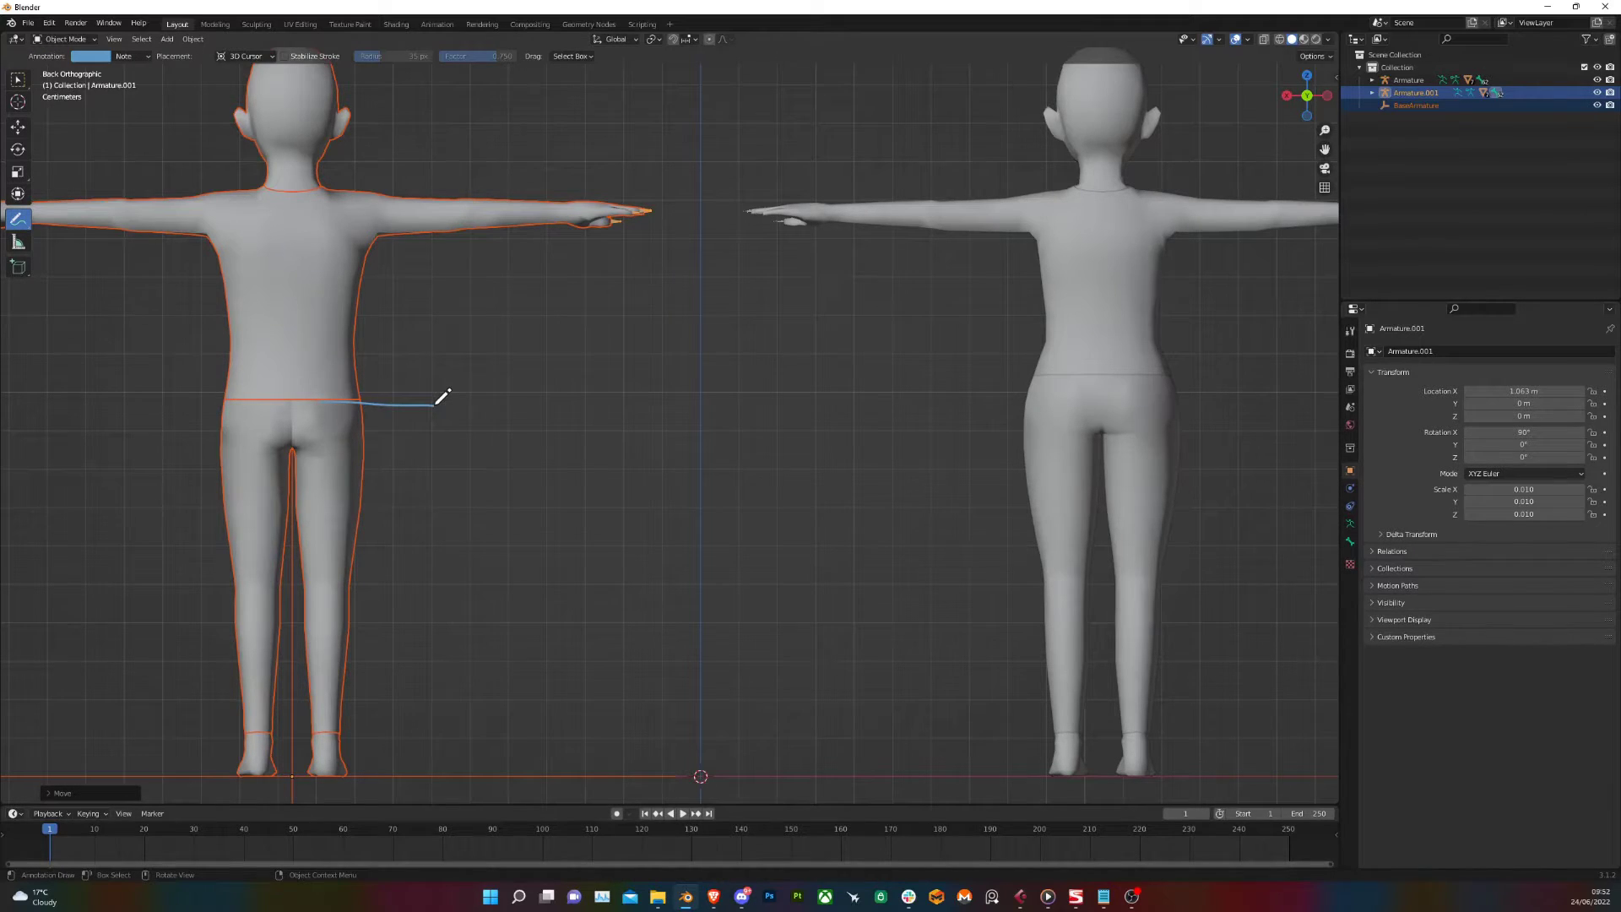
drag(1035, 374, 969, 371)
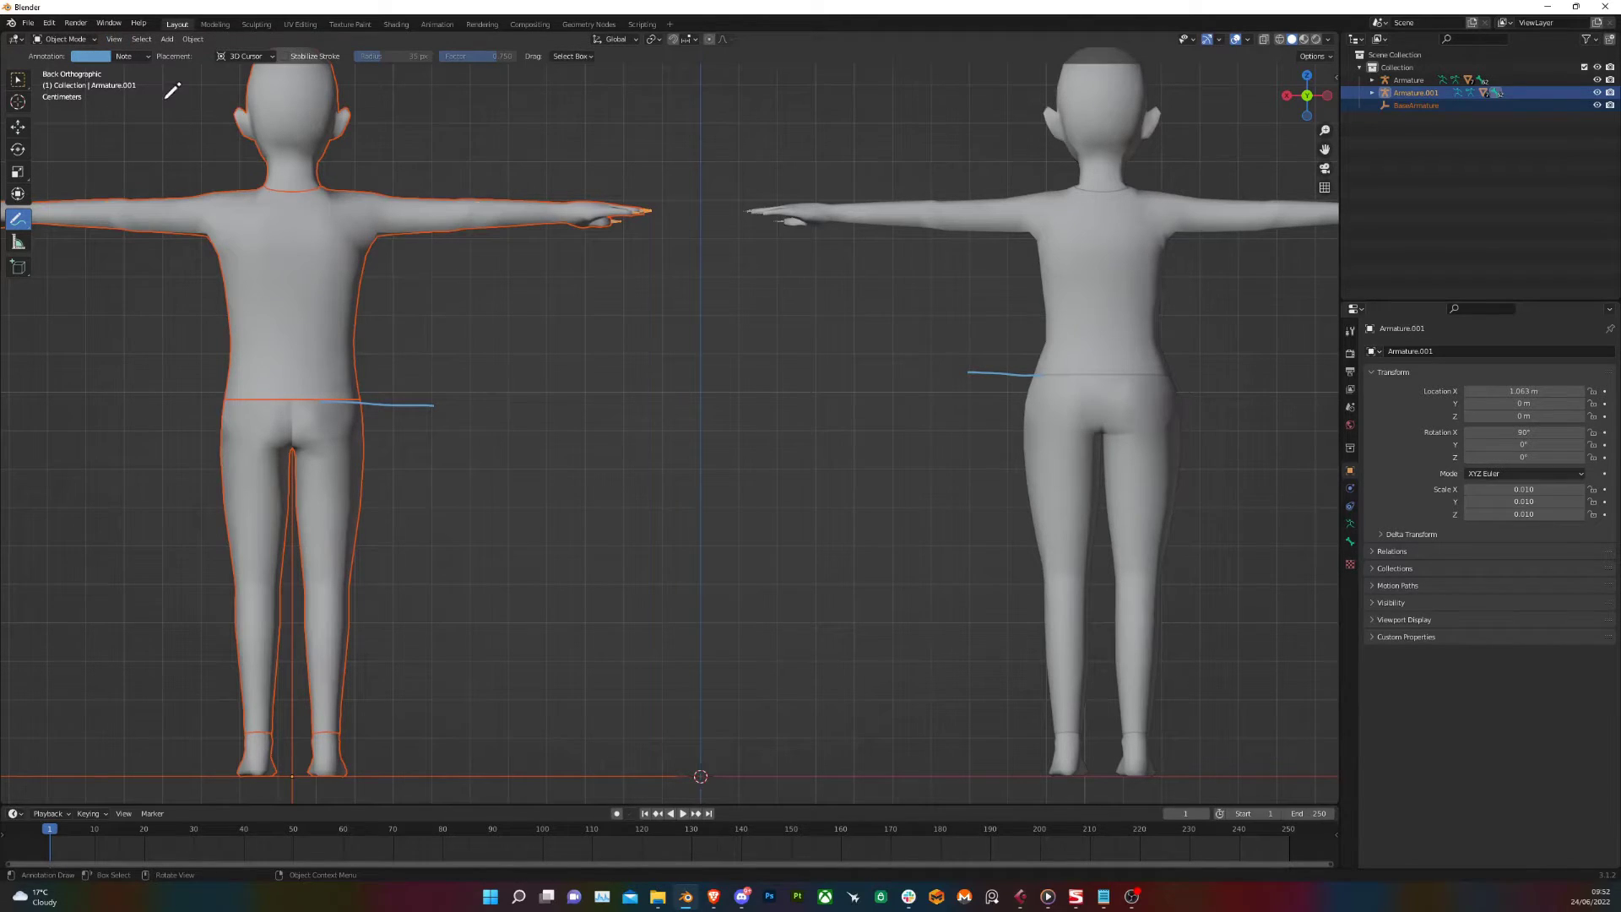
Delete the left figure's upper-body mesh and move the right one along X onto it
click(18, 79)
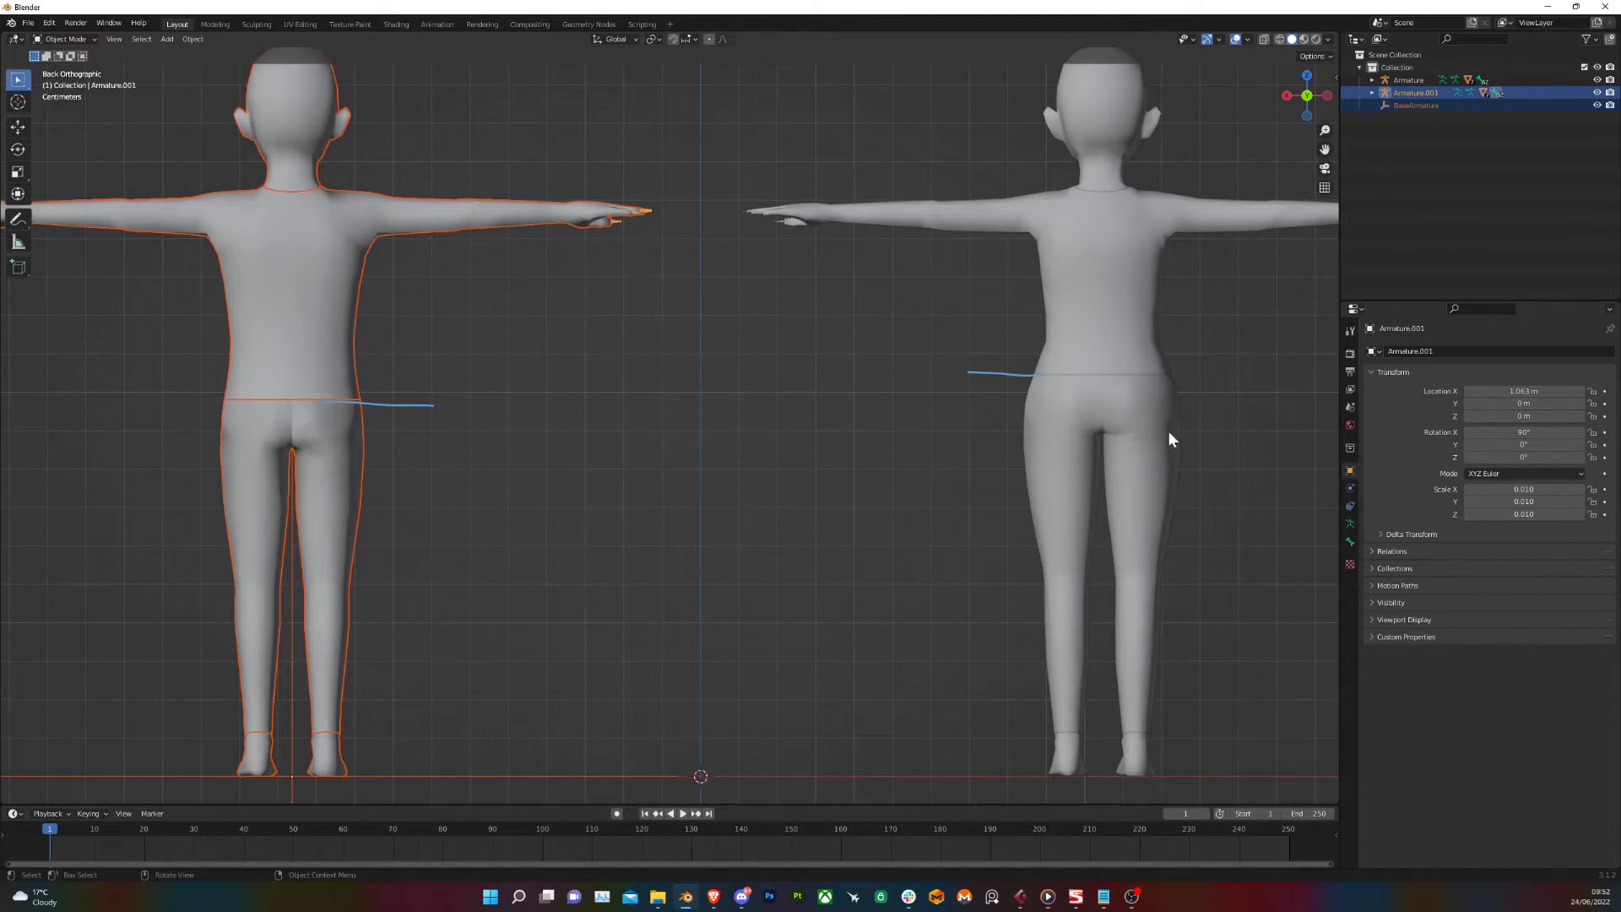
click(326, 293)
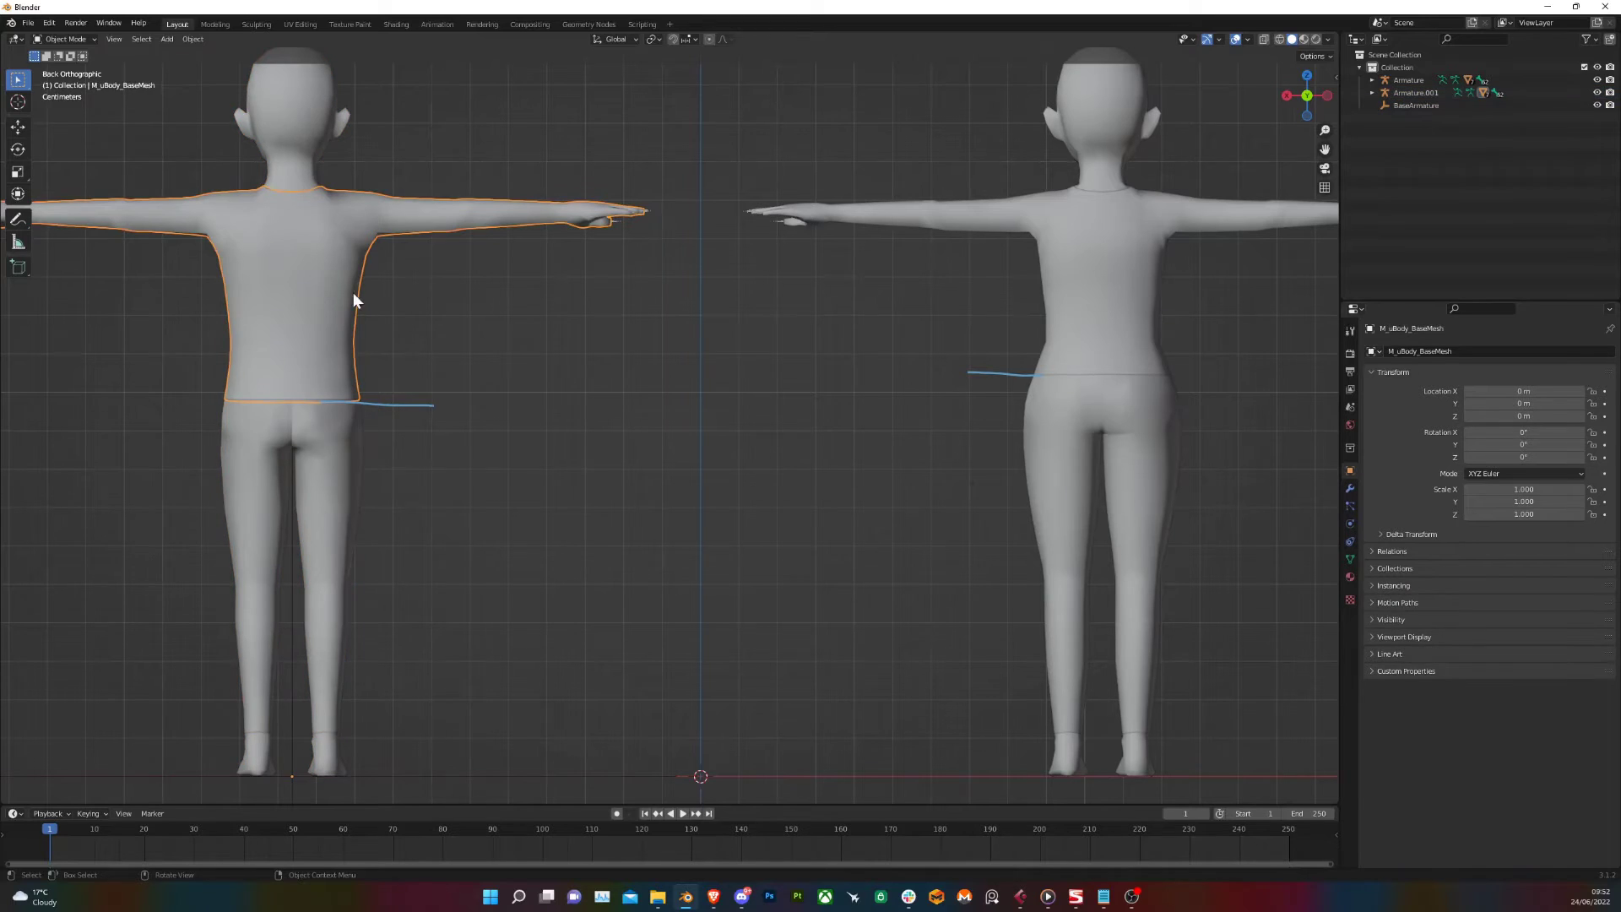
key(Delete)
click(1134, 268)
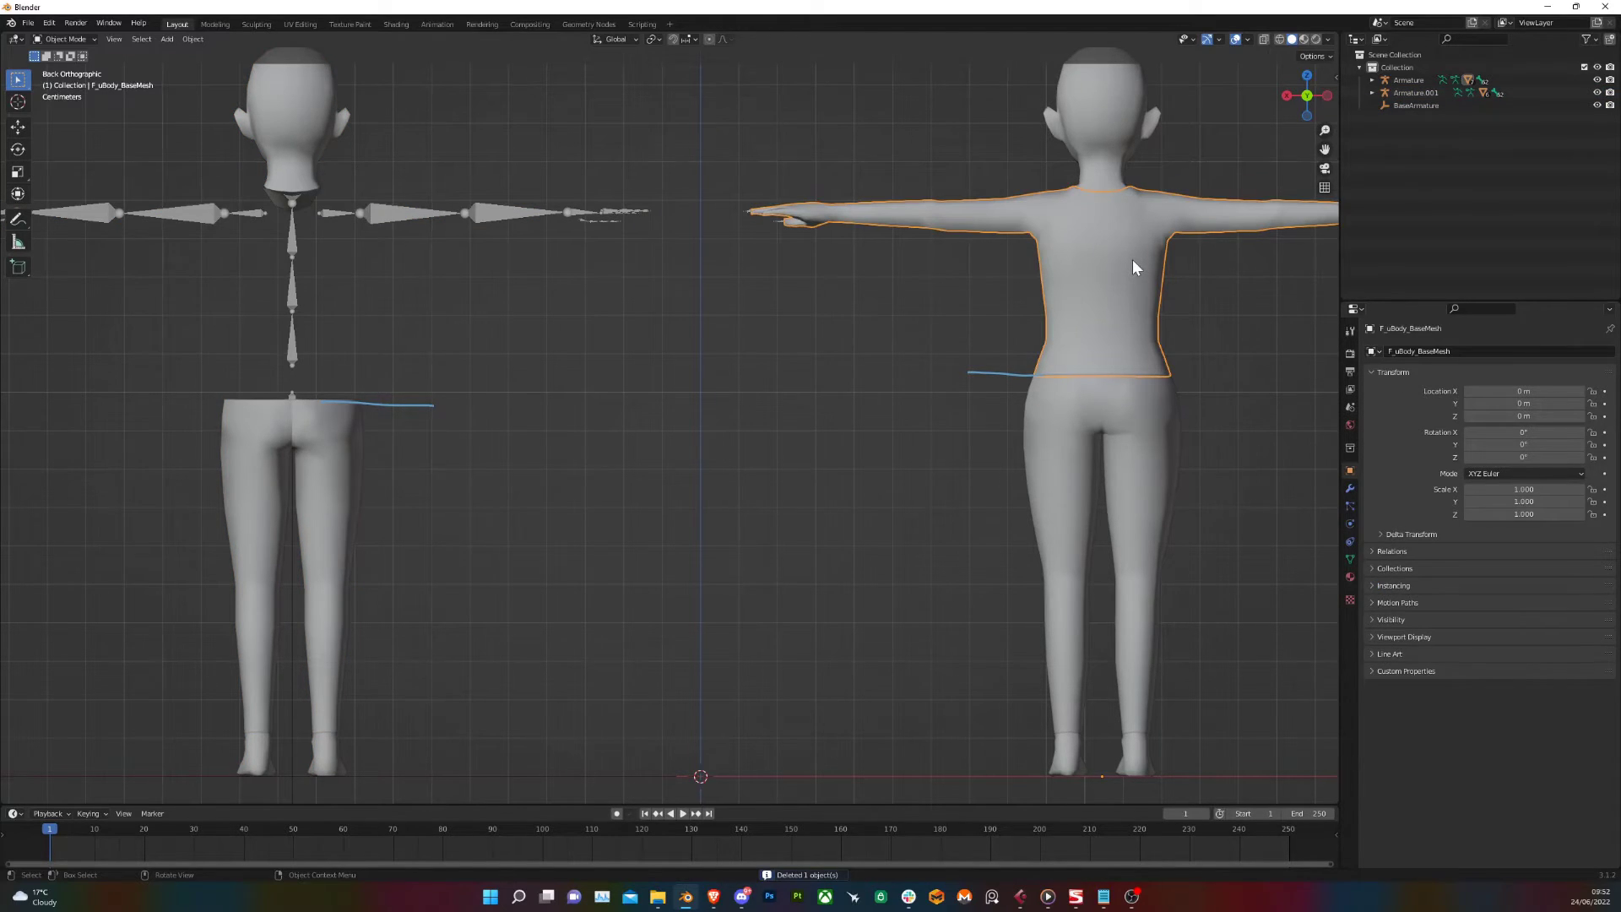
key(g)
key(x)
click(320, 269)
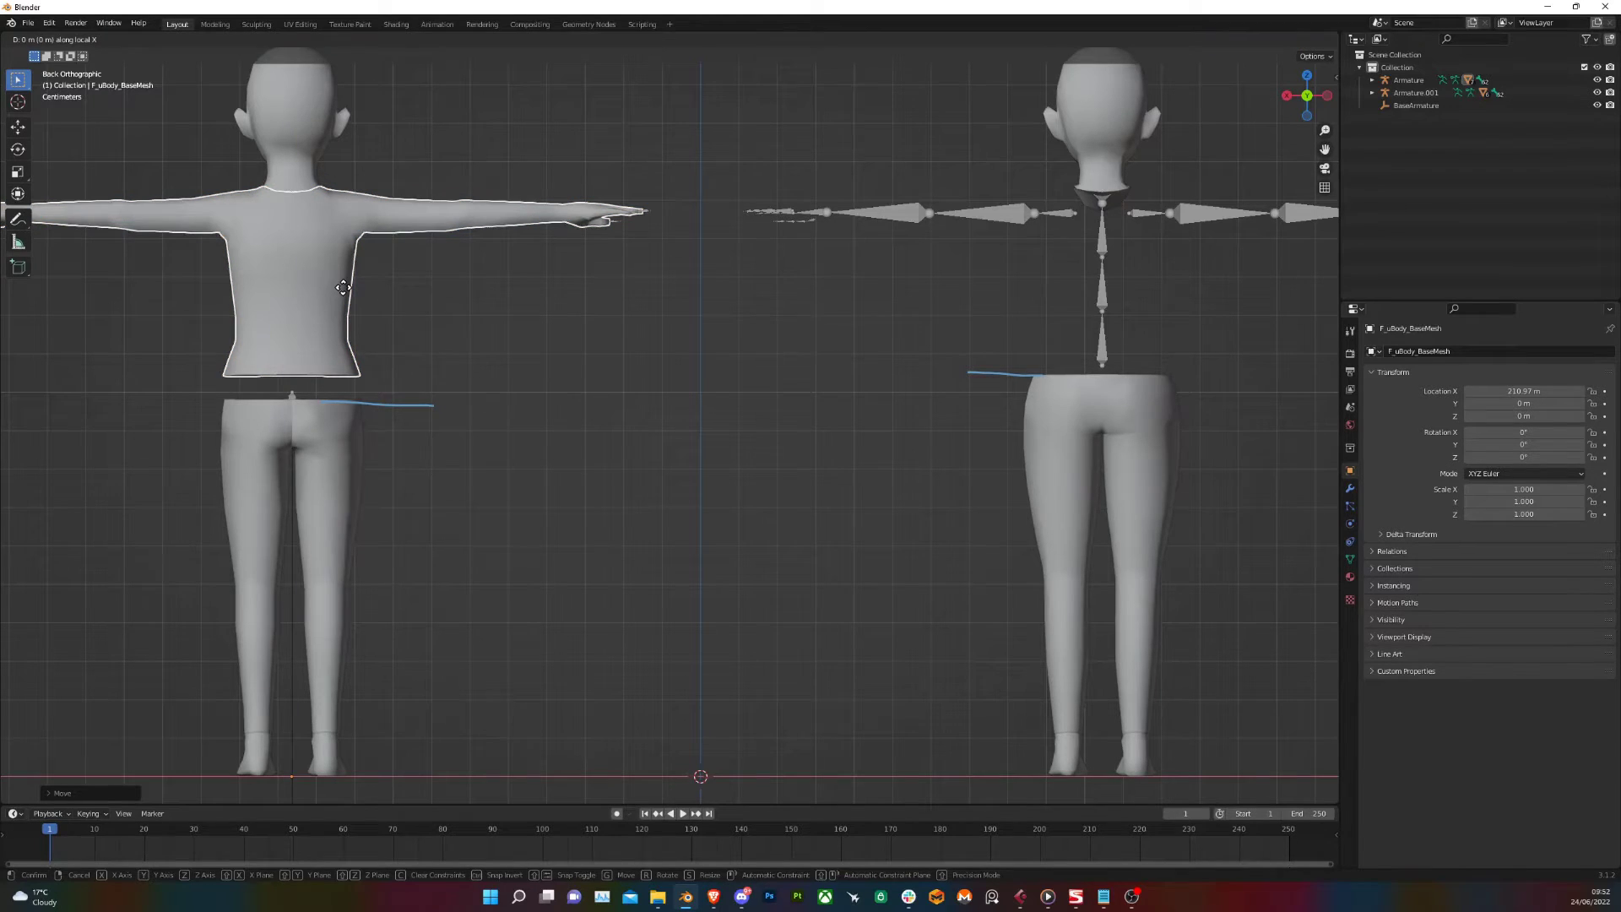
Undo the upper-body move and cancel a second attempted move
key(ctrl+z)
key(ctrl+z)
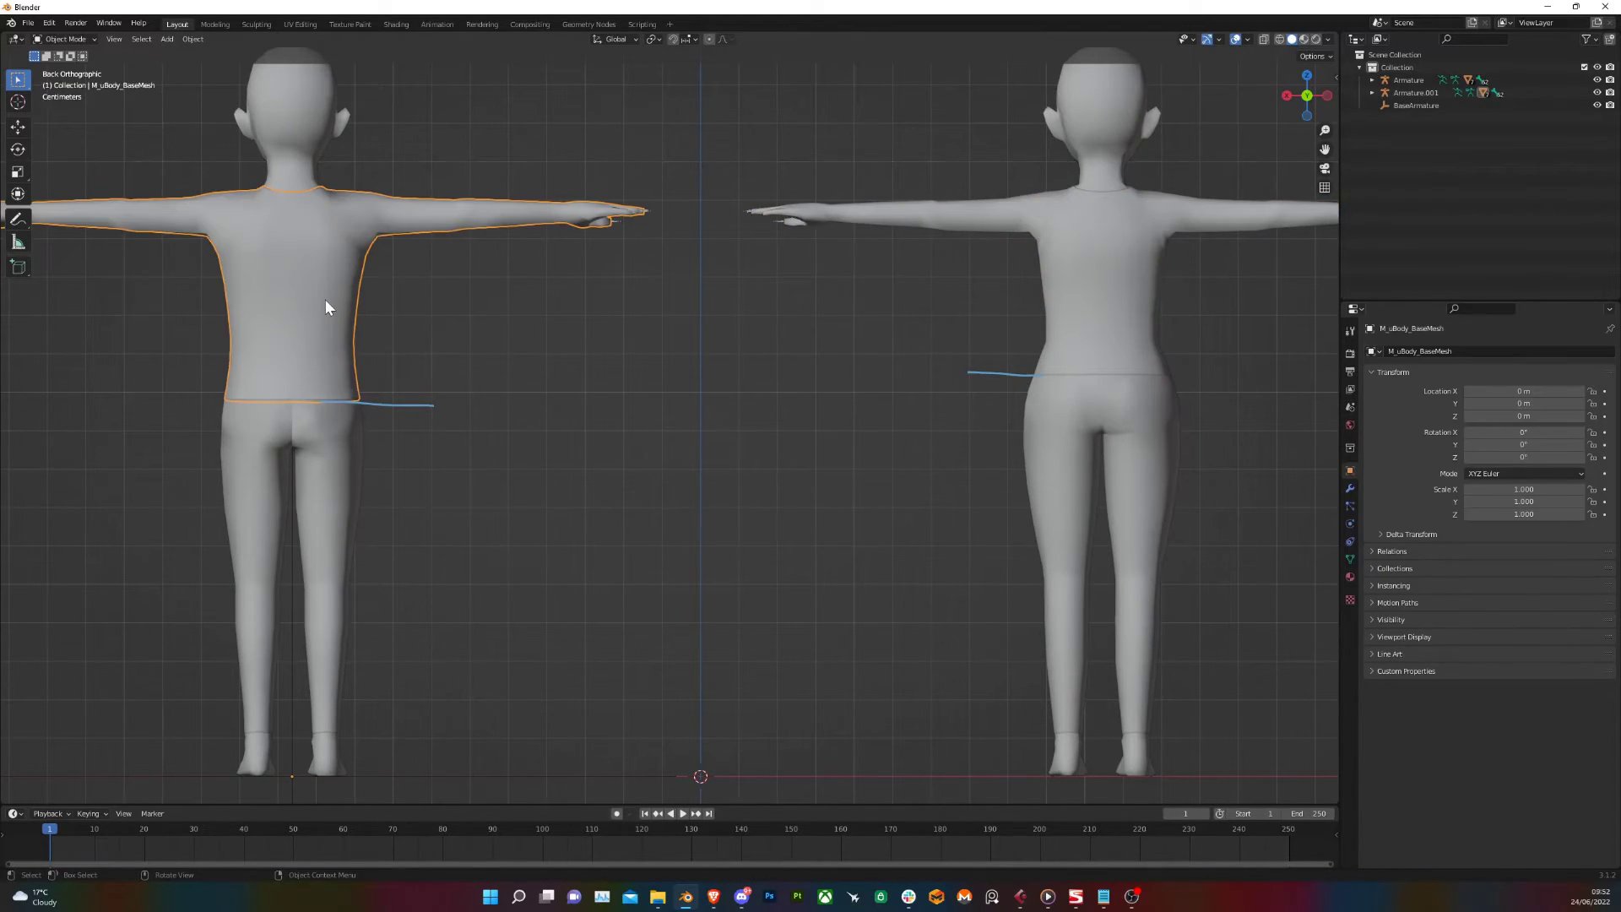
key(g)
key(z)
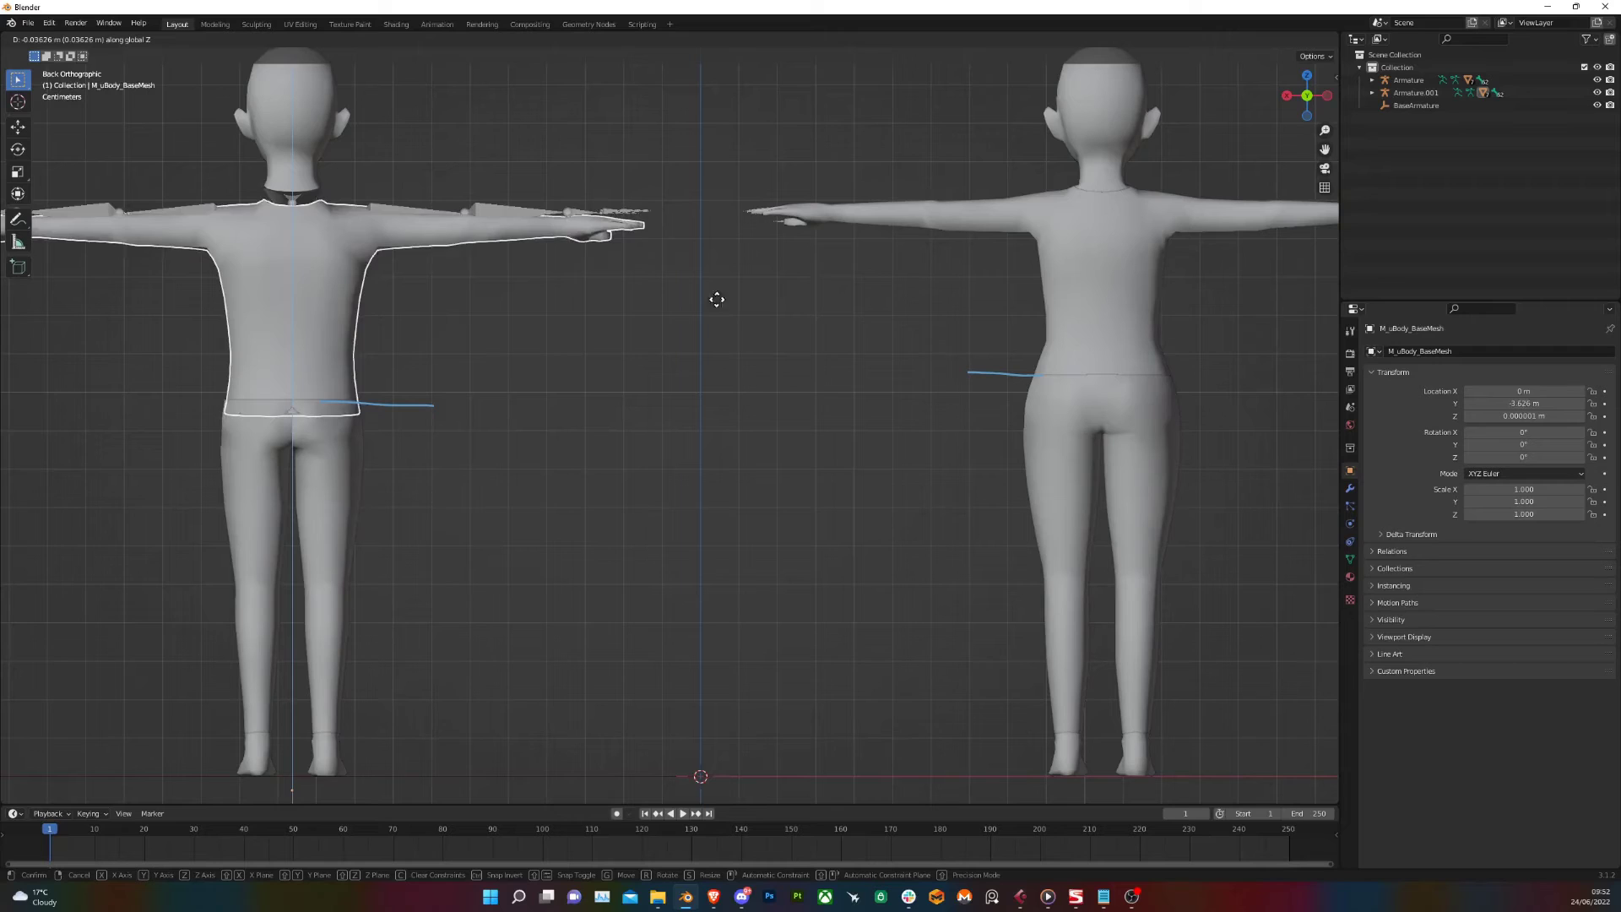
key(x)
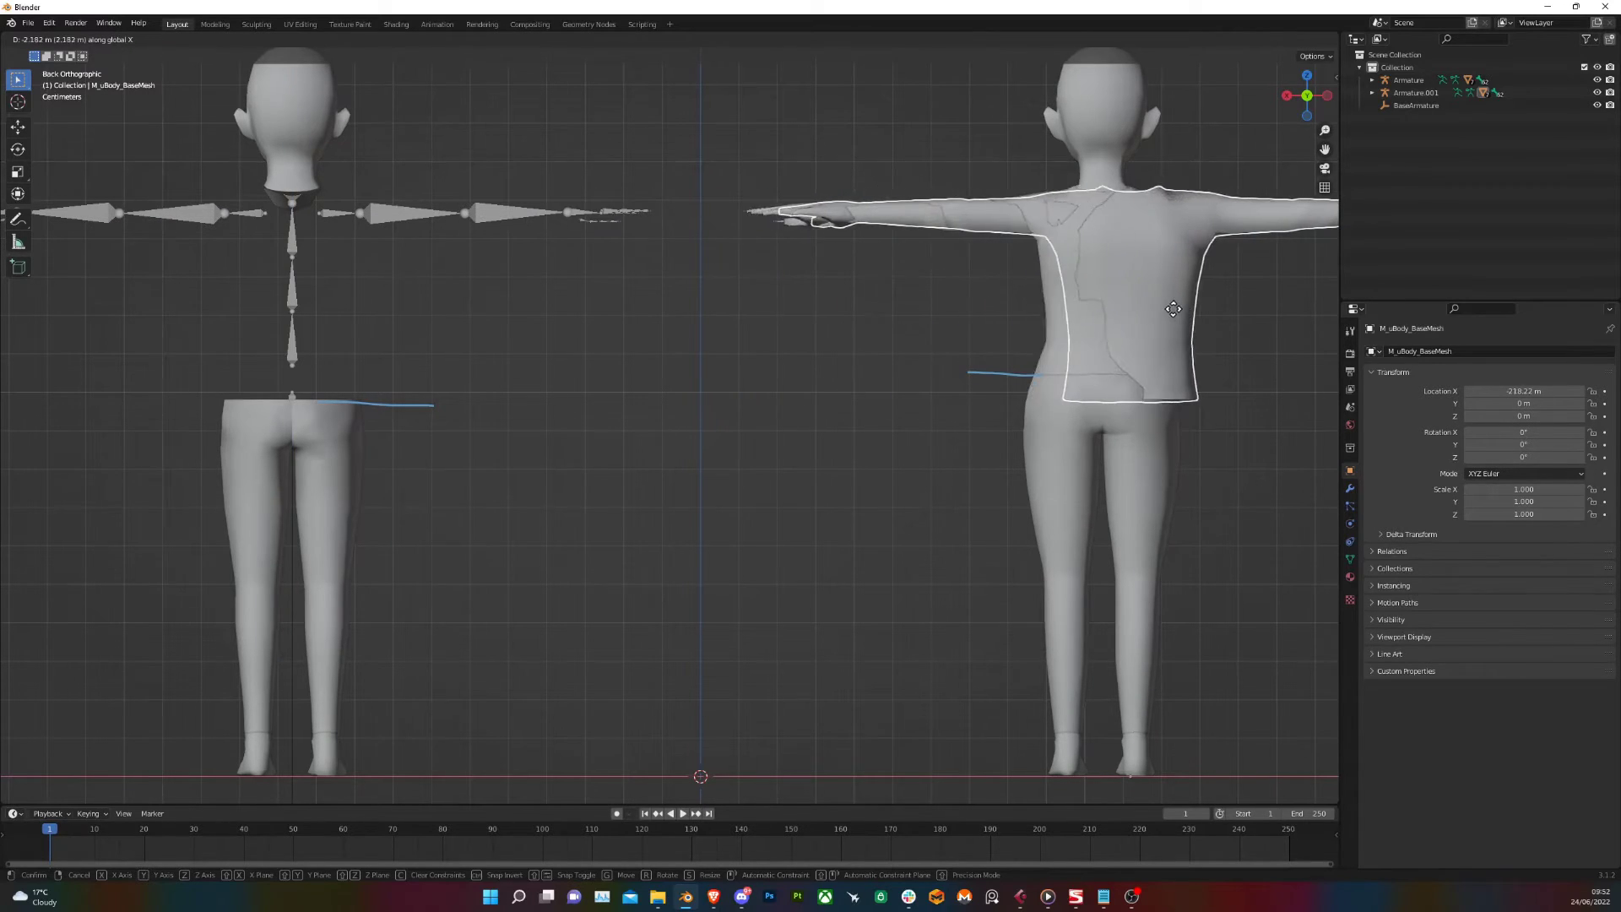
right_click(1157, 312)
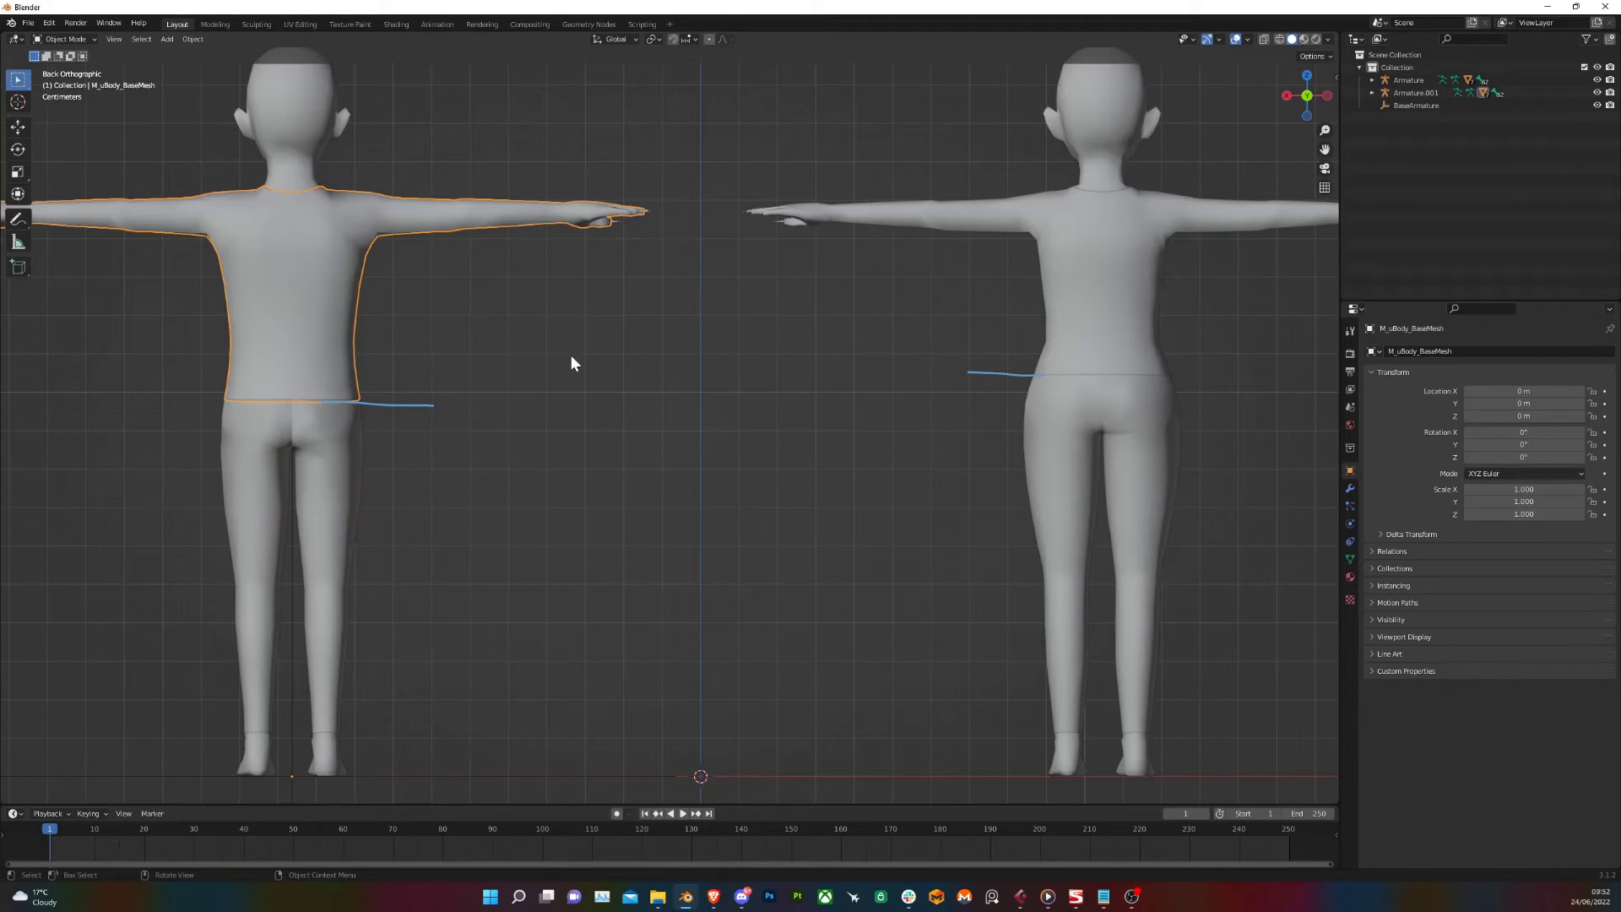
Reframe the remaining female base mesh in Front Orthographic view
scroll(667, 274, down, 2)
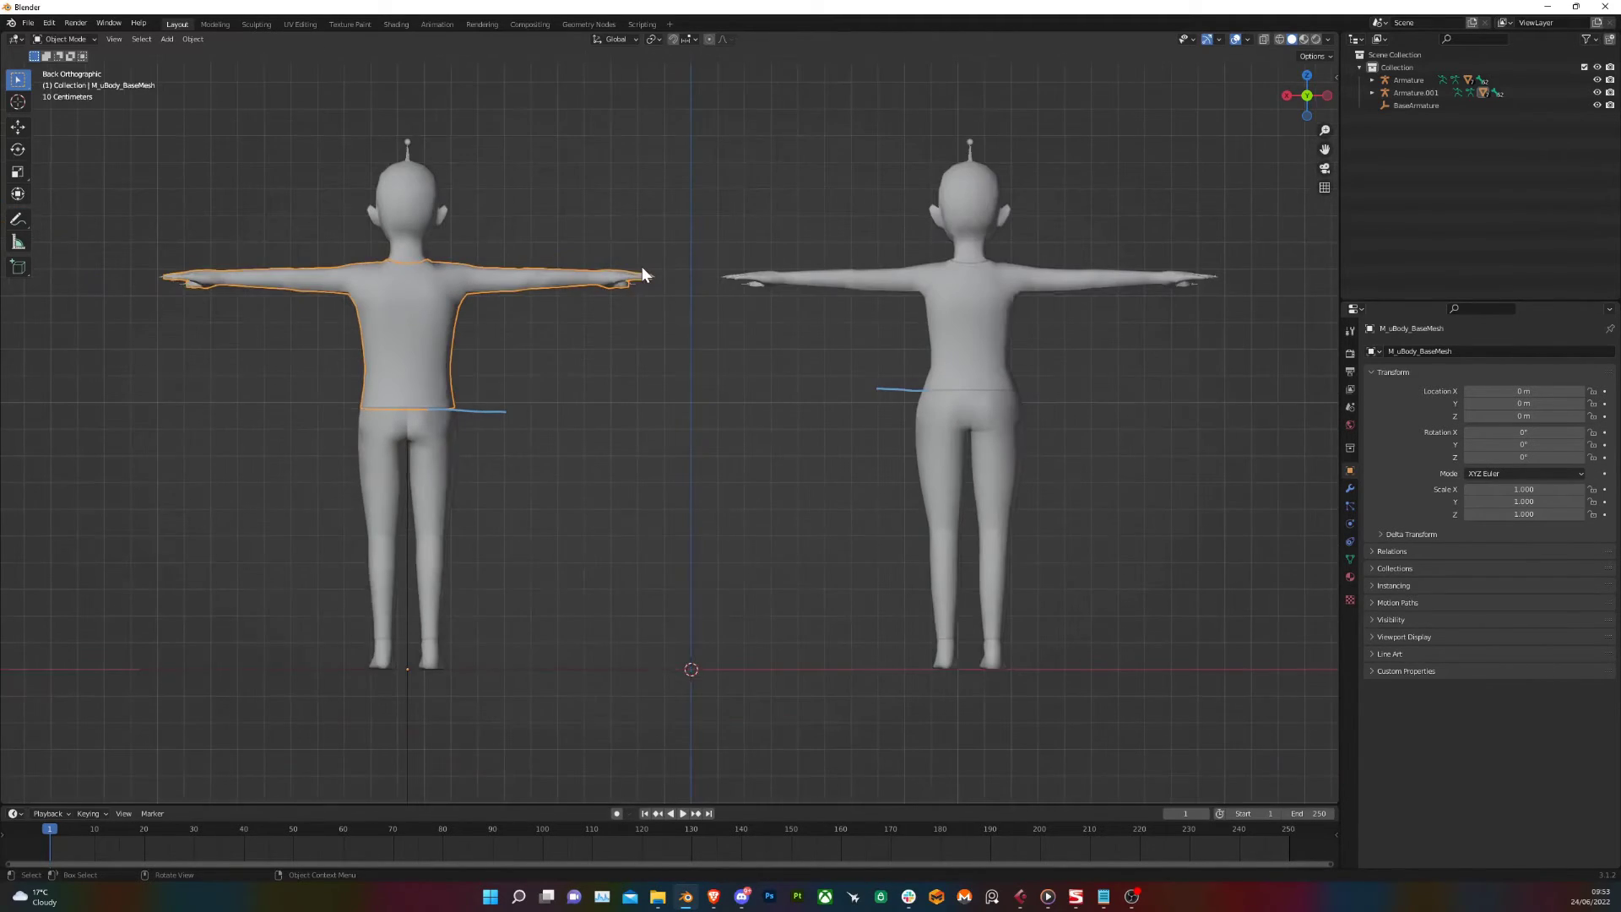
shift+middle_drag(782, 378, 600, 351)
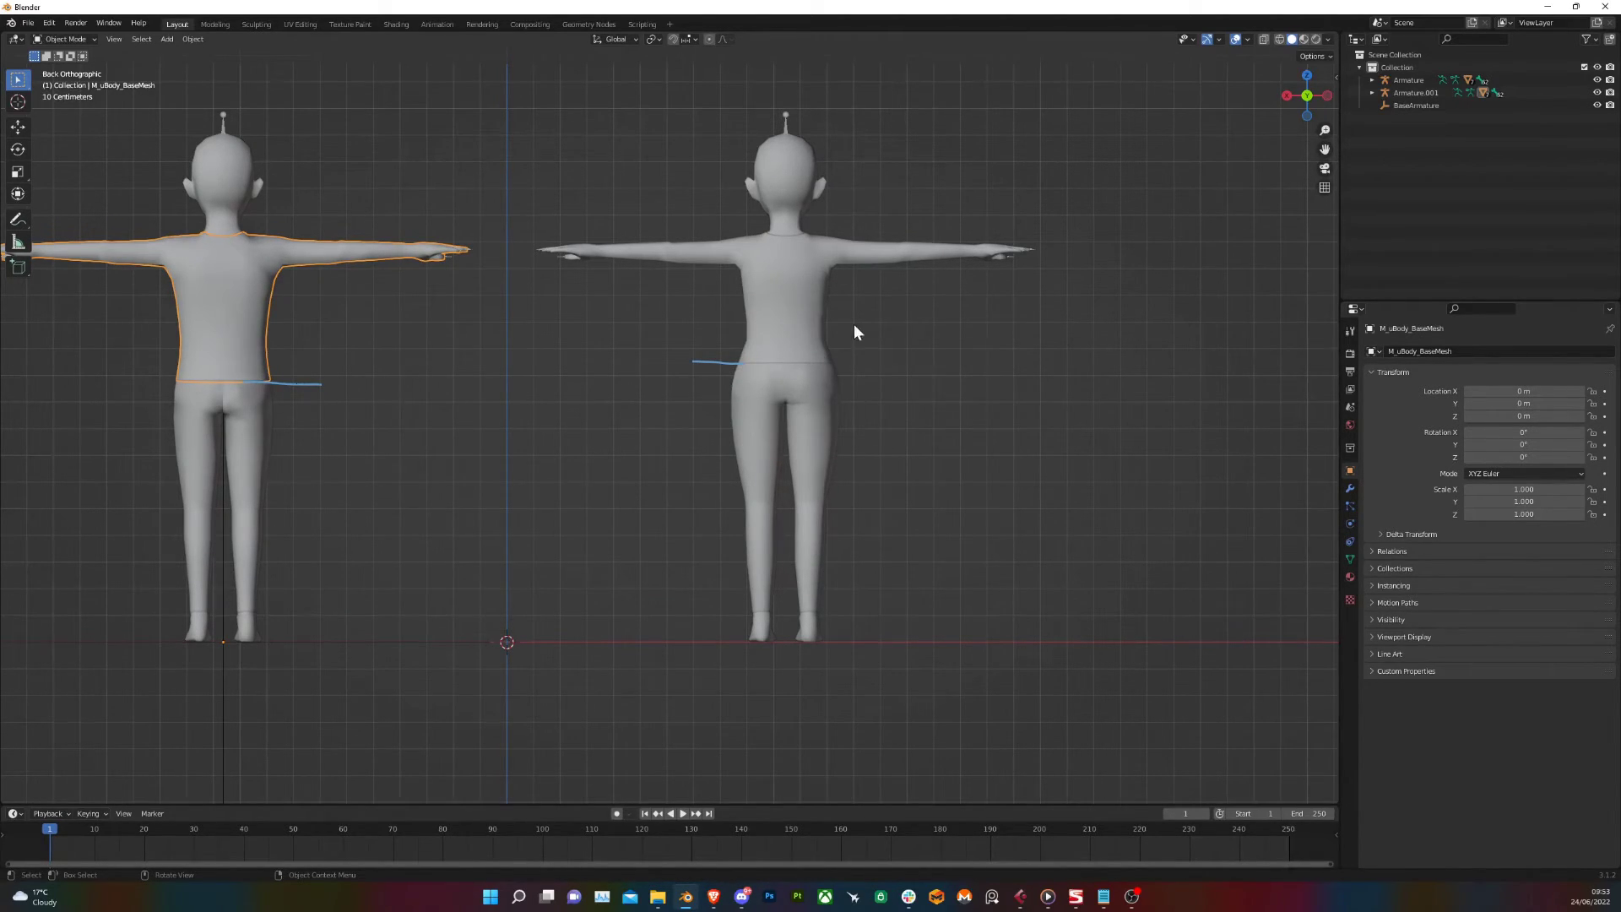
middle_drag(854, 325, 682, 330)
middle_drag(979, 298, 946, 303)
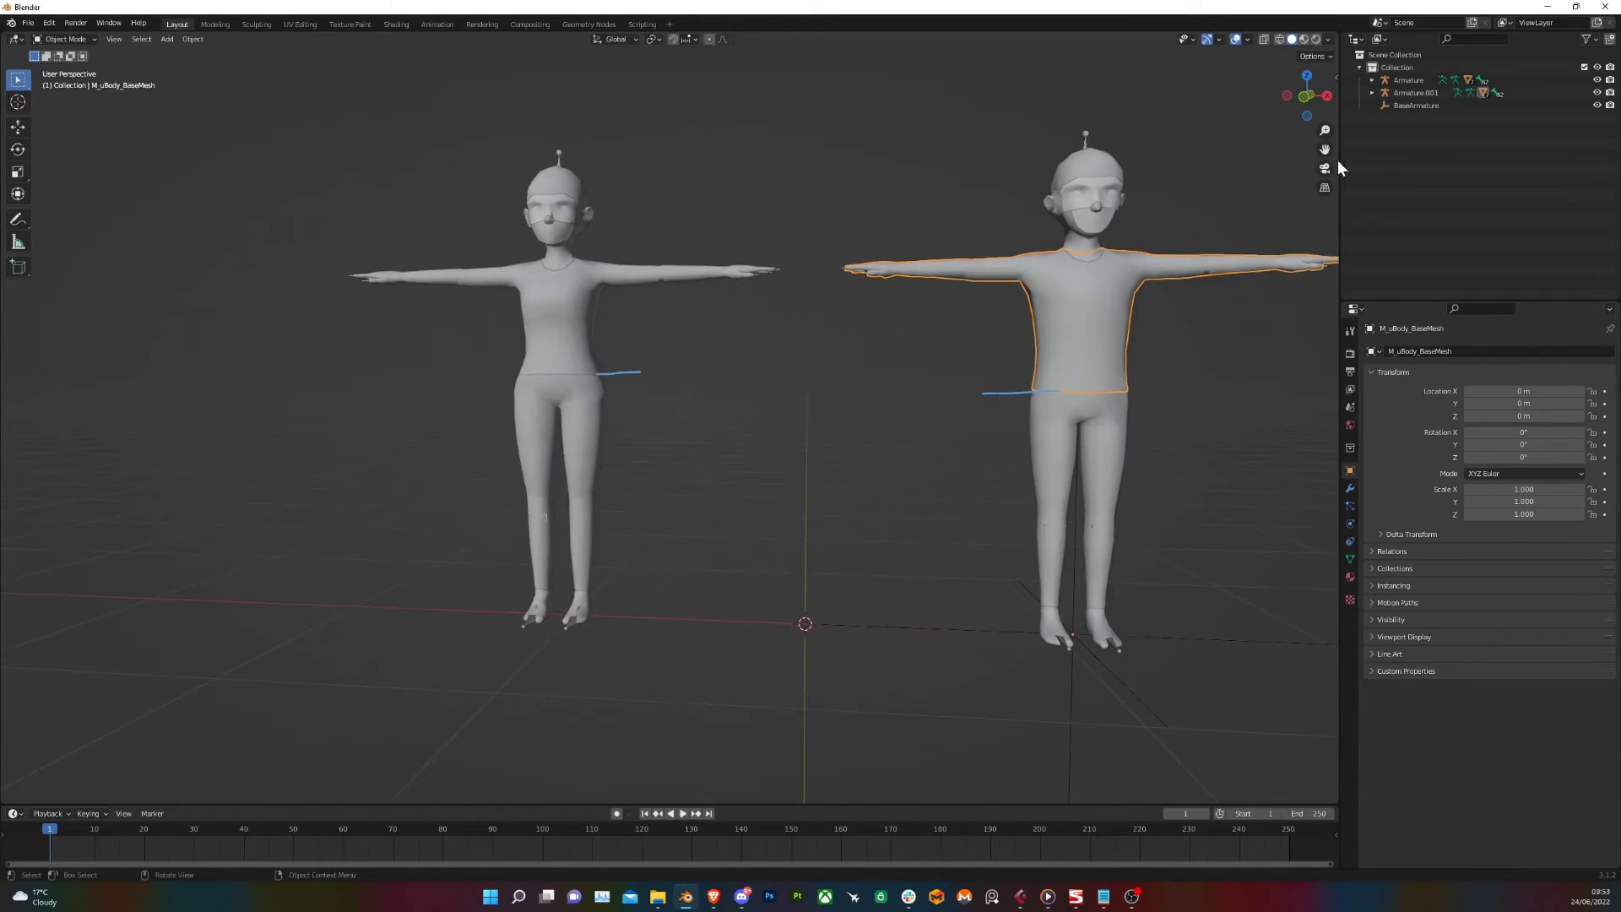
click(1303, 103)
shift+middle_drag(1199, 179, 888, 245)
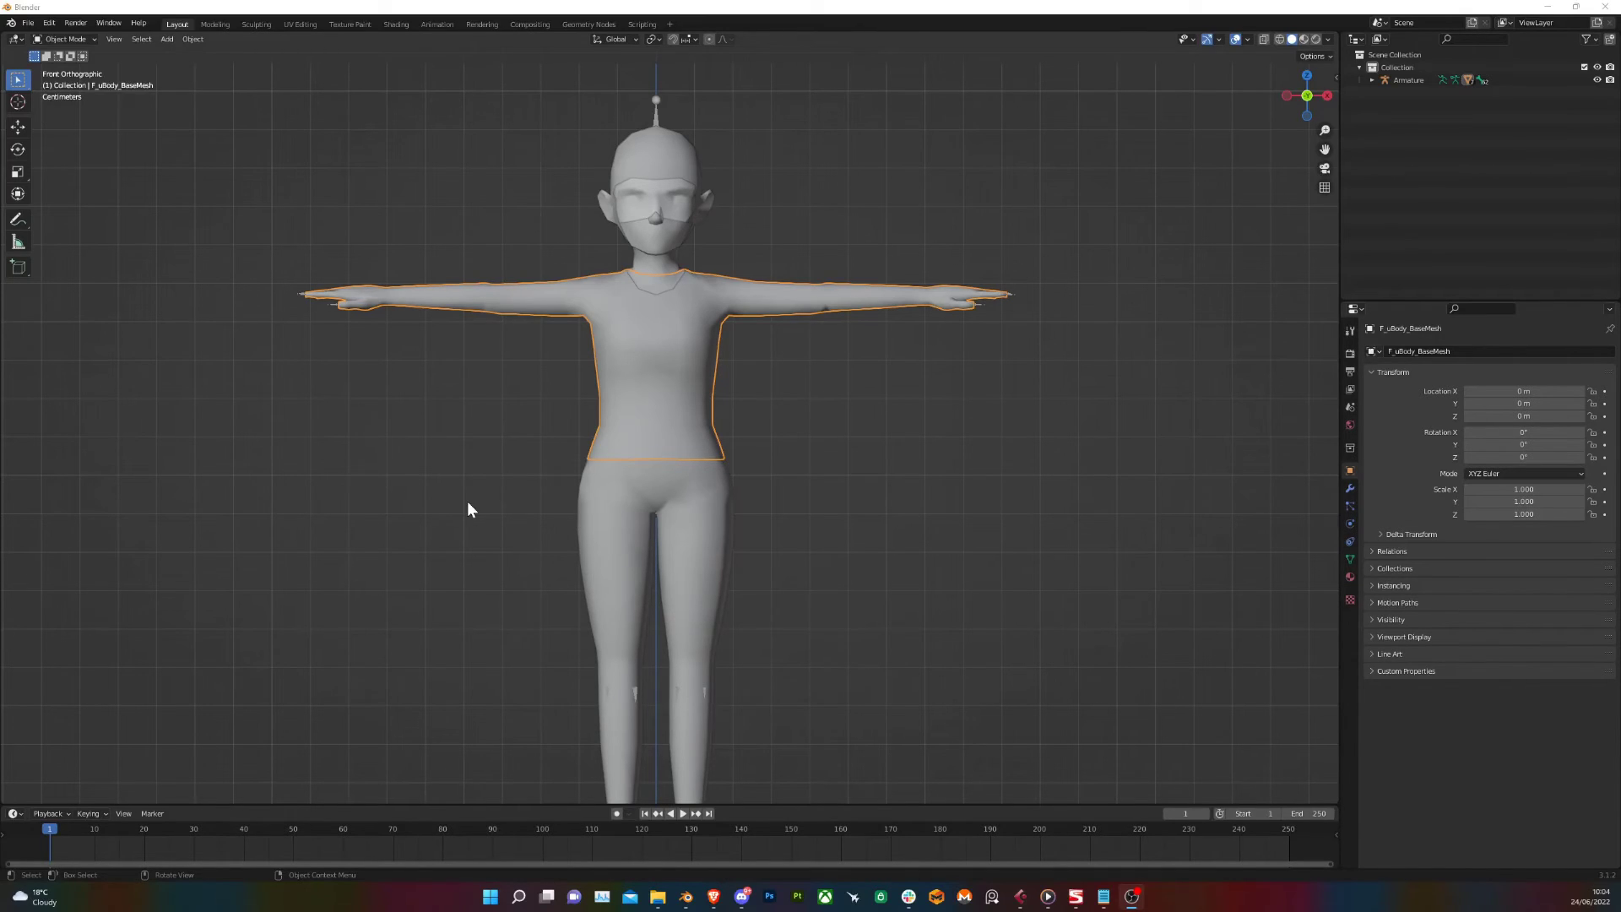
key(ctrl+shift+z)
scroll(605, 347, up, 2)
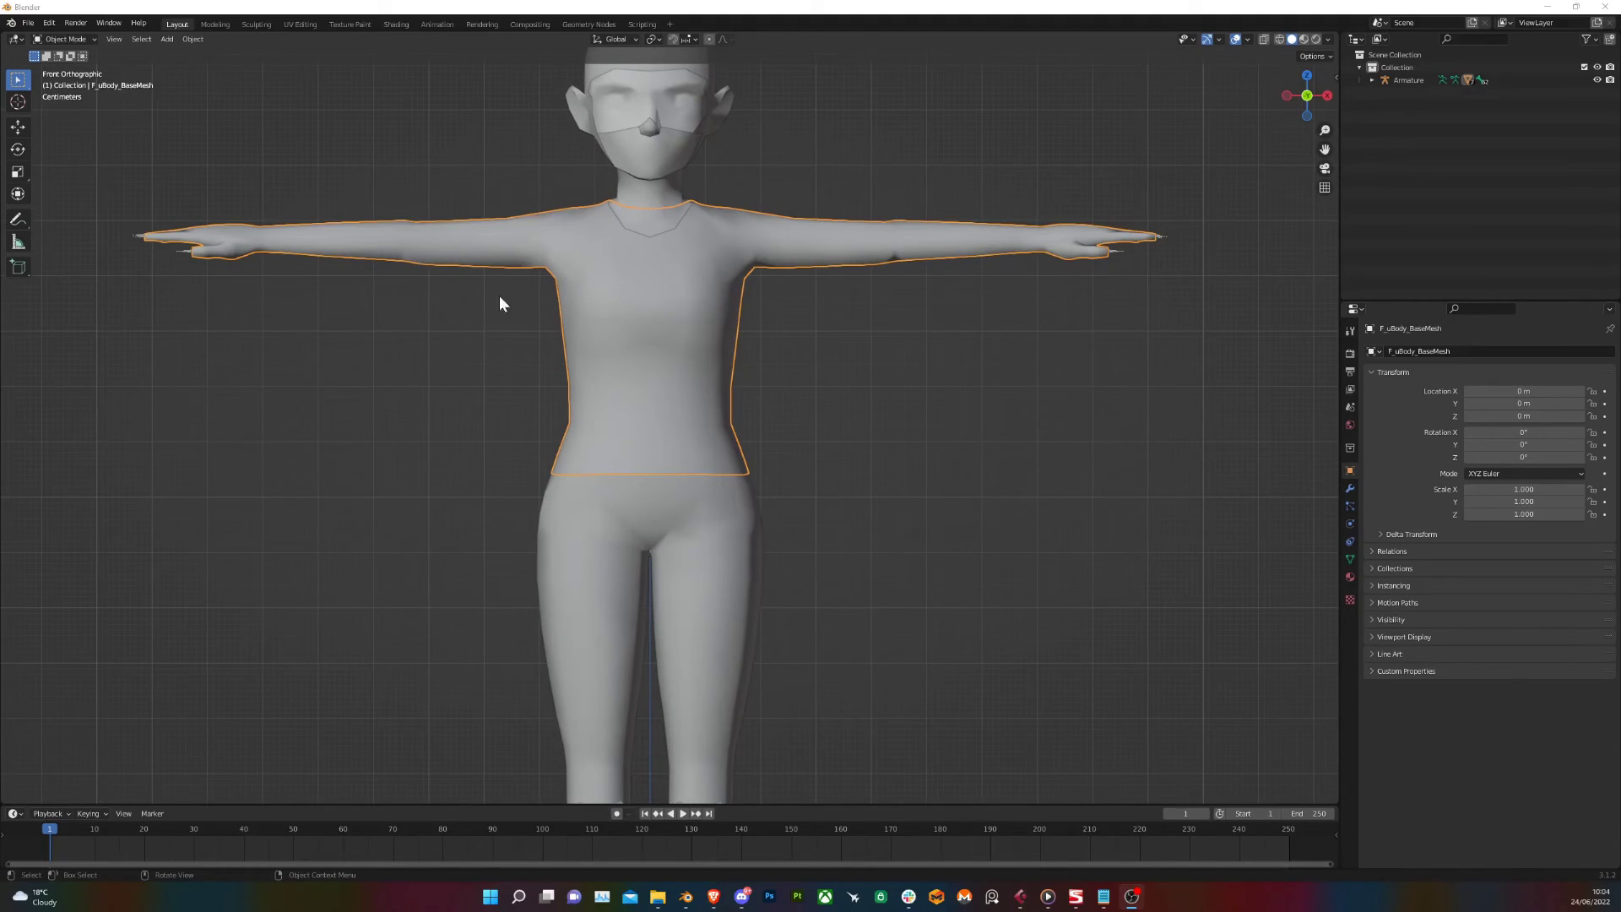